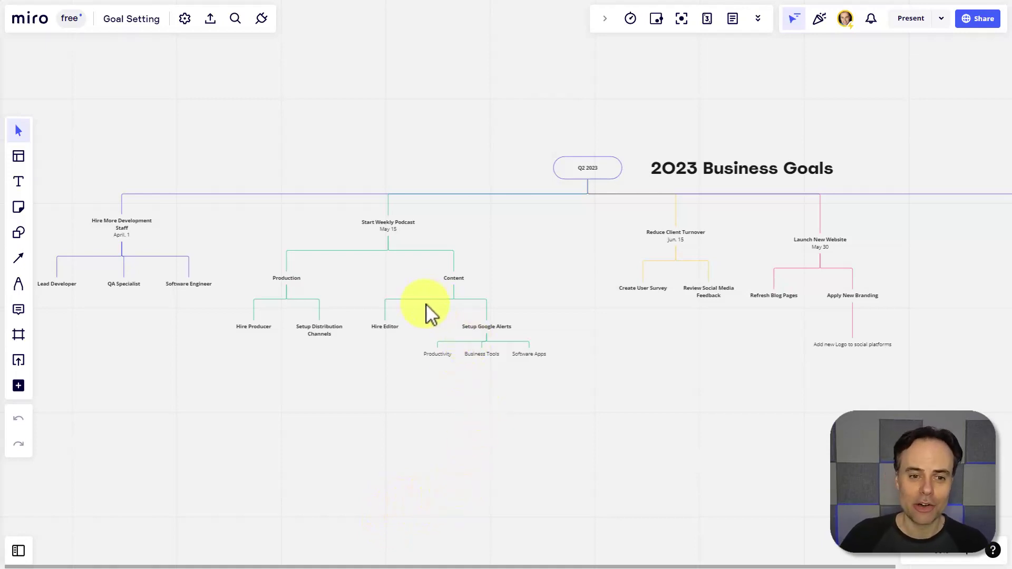
Step: Drag the Reduce Client Turnover branch right of Launch New Website under Q2 2023
{"action": "scroll", "coordinate": [429, 310], "scroll_direction": "up", "scroll_amount": 5}
{"action": "left_click_drag", "start_coordinate": [584, 191], "coordinate": [705, 188]}
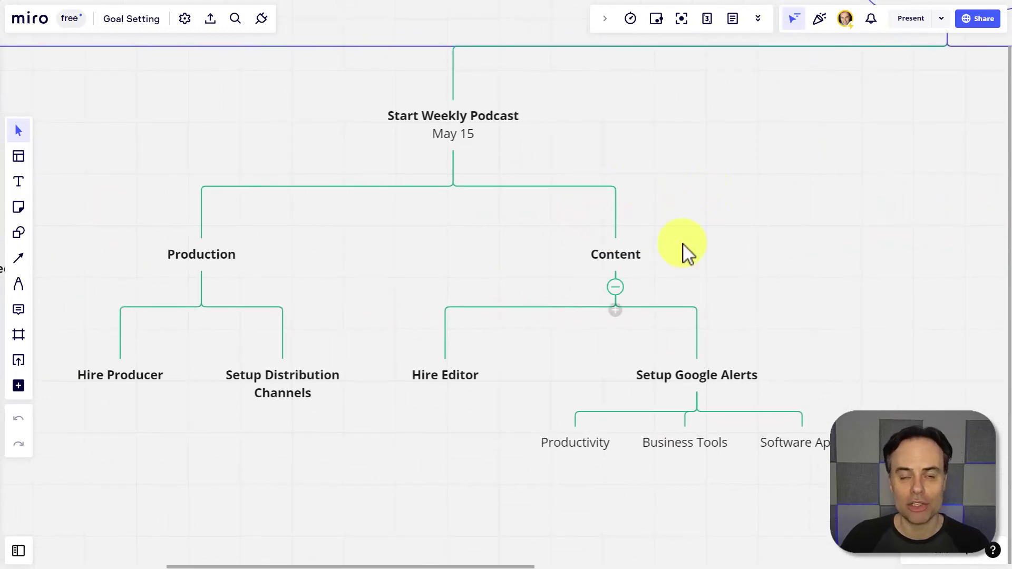
{"action": "left_click_drag", "start_coordinate": [846, 194], "coordinate": [185, 253]}
{"action": "left_click_drag", "start_coordinate": [708, 197], "coordinate": [576, 191]}
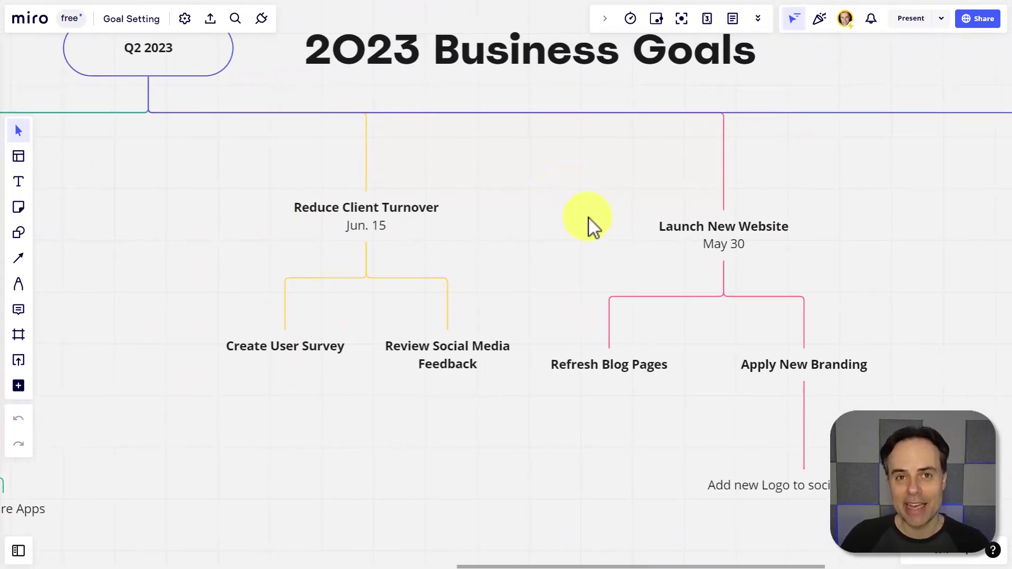
{"action": "scroll", "coordinate": [593, 226], "scroll_direction": "down", "scroll_amount": 3}
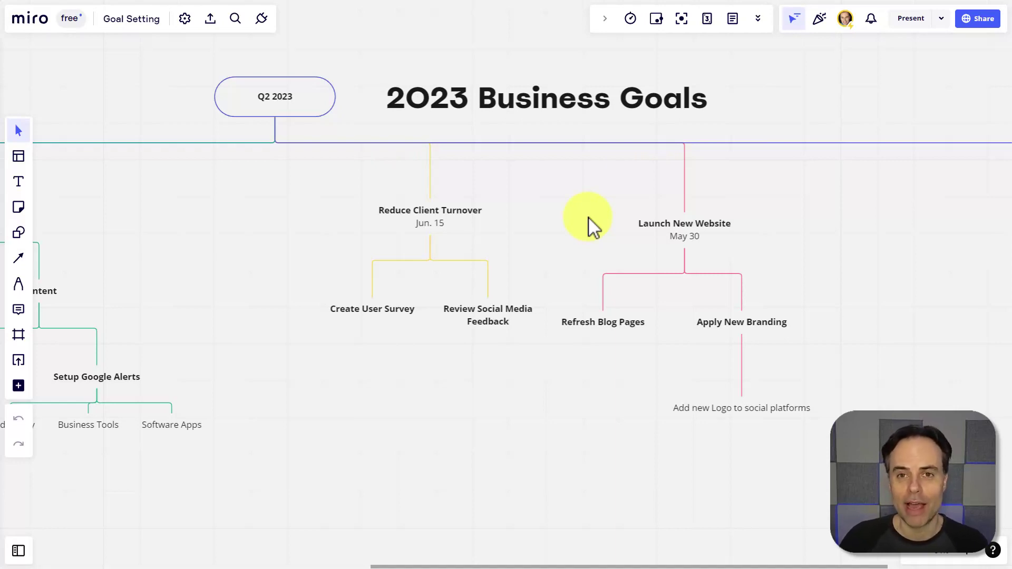
{"action": "left_click_drag", "start_coordinate": [432, 217], "coordinate": [810, 218]}
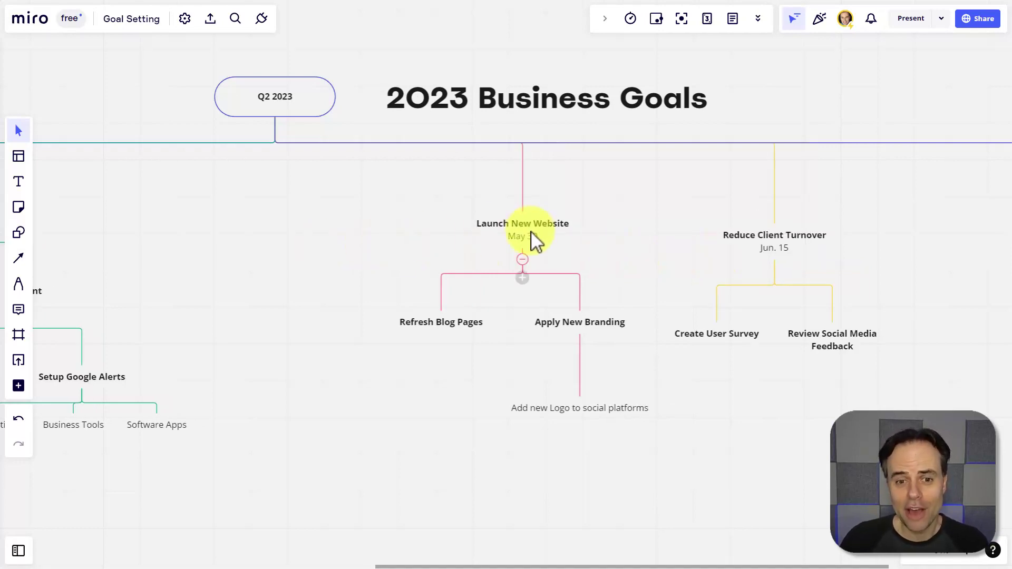
Step: Add an 'About Us page' child item under Launch New Website, then zoom out
{"action": "left_click", "coordinate": [522, 278]}
{"action": "type", "text": "Ab"}
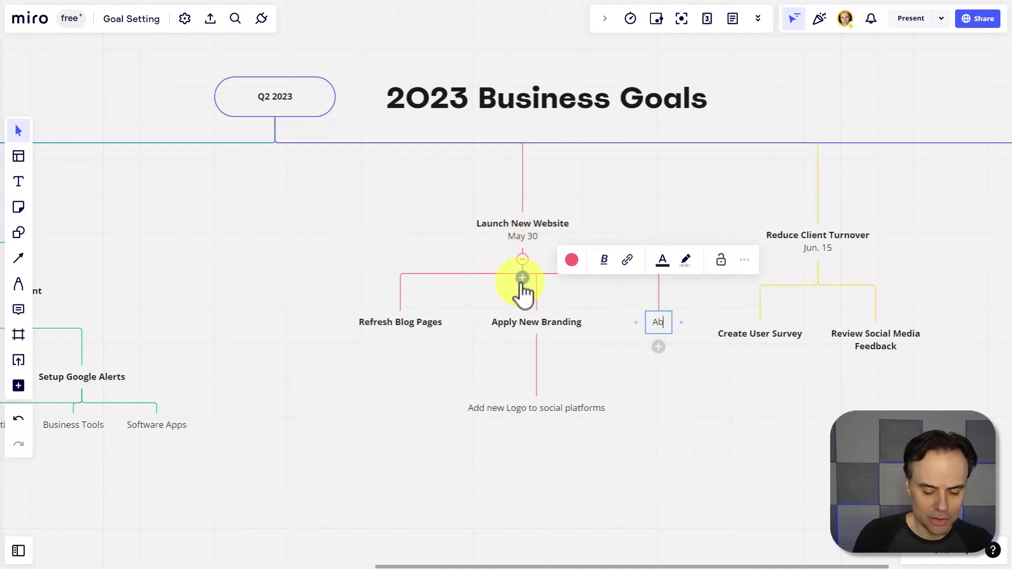
{"action": "type", "text": "out Us"}
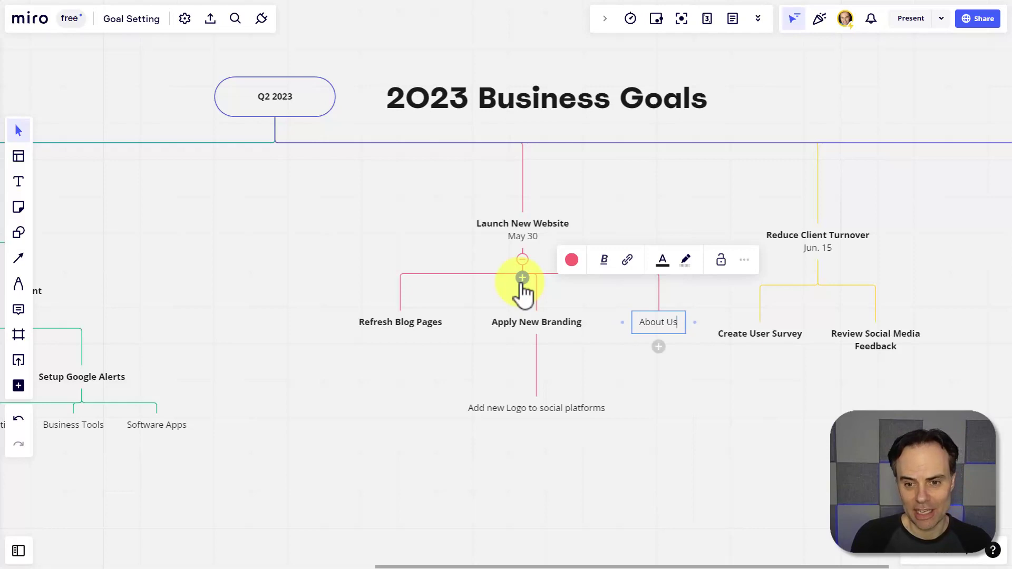
{"action": "type", "text": " page"}
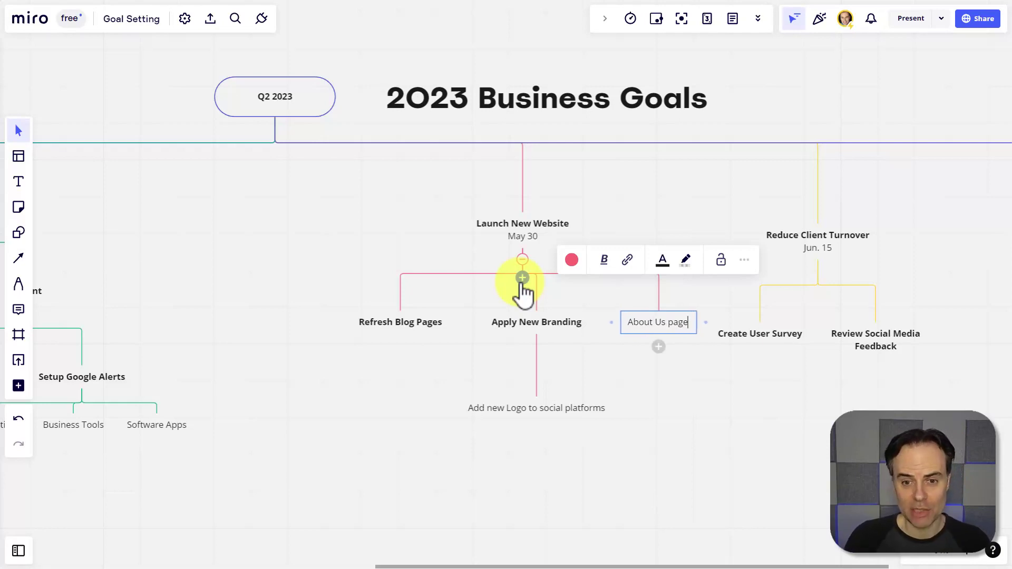
{"action": "left_click", "coordinate": [383, 405]}
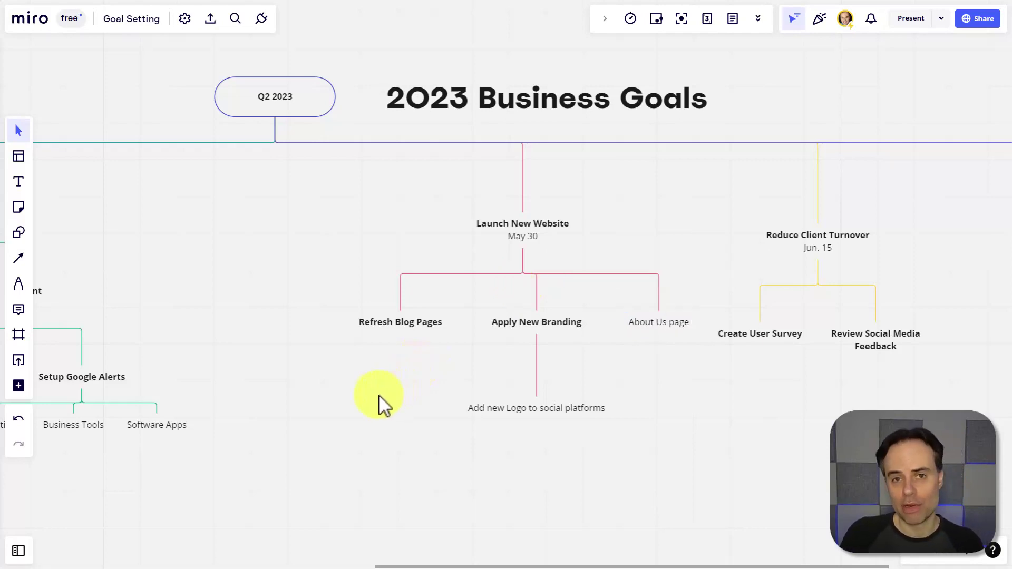
{"action": "scroll", "coordinate": [617, 385], "scroll_direction": "down", "scroll_amount": 3}
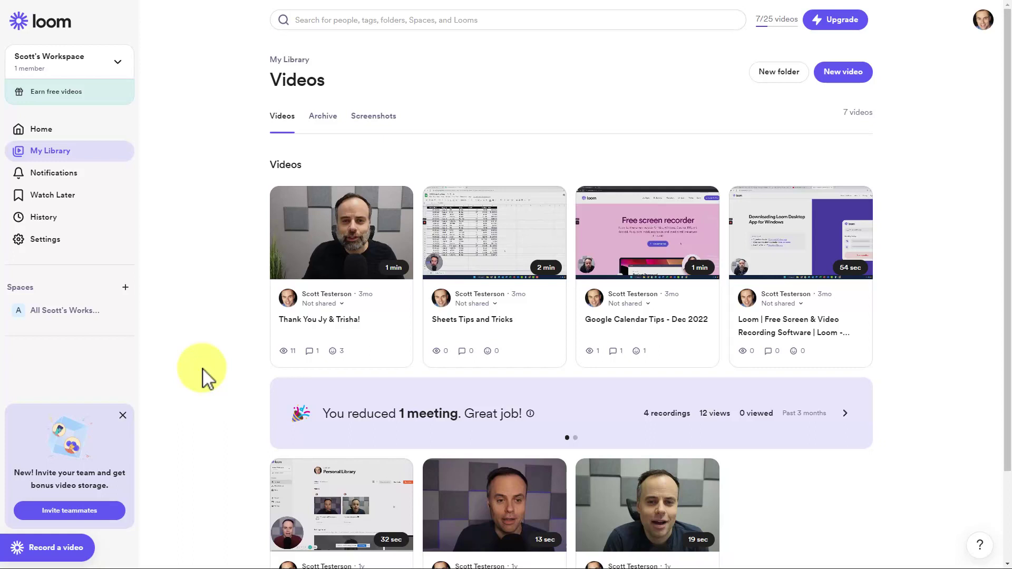
Step: Bring up the Loom recorder popup, set to Camera Only with a camera preview
{"action": "left_click", "coordinate": [46, 548]}
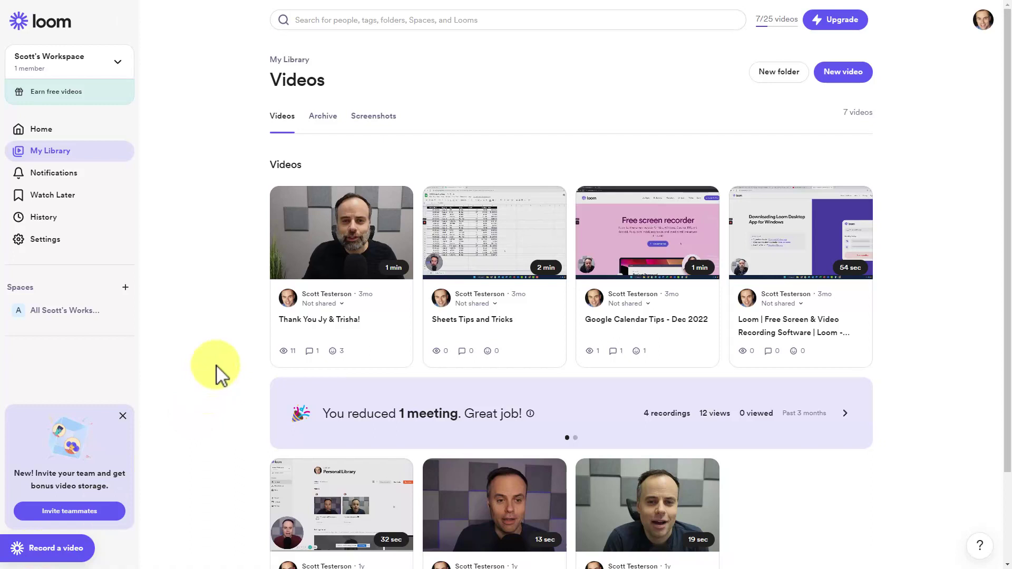
{"action": "left_click", "coordinate": [881, 99]}
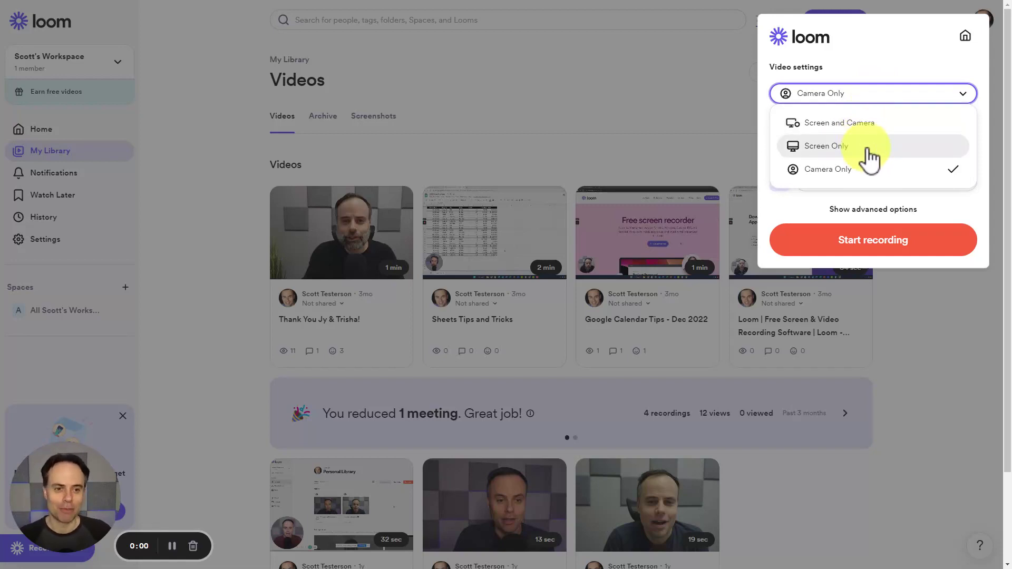
Step: Record a camera-only video with the camera bubble placed at the top centre
{"action": "left_click", "coordinate": [799, 171]}
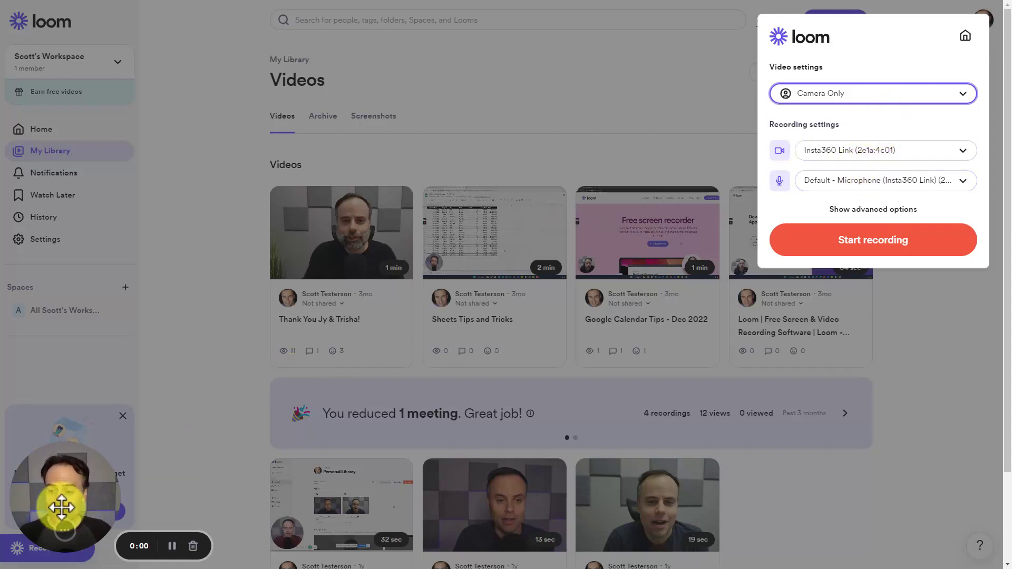
{"action": "left_click_drag", "start_coordinate": [61, 507], "coordinate": [514, 96]}
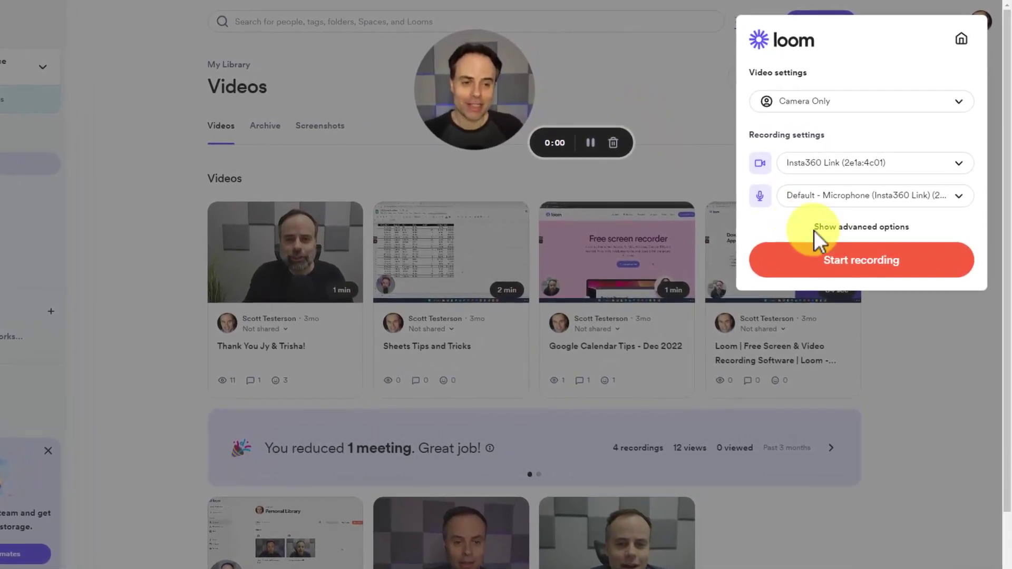
{"action": "left_click", "coordinate": [855, 278]}
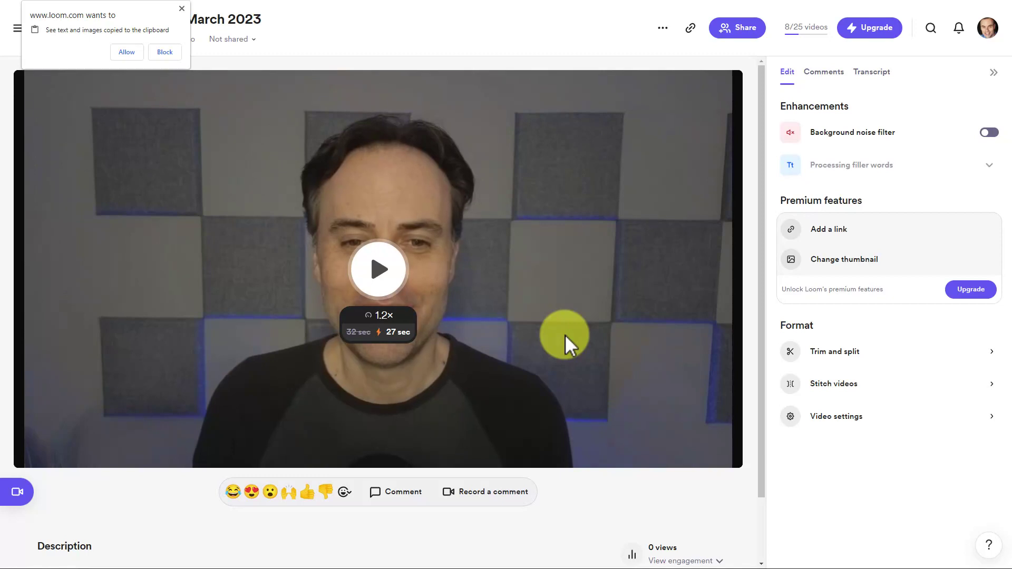
{"action": "left_click", "coordinate": [182, 8]}
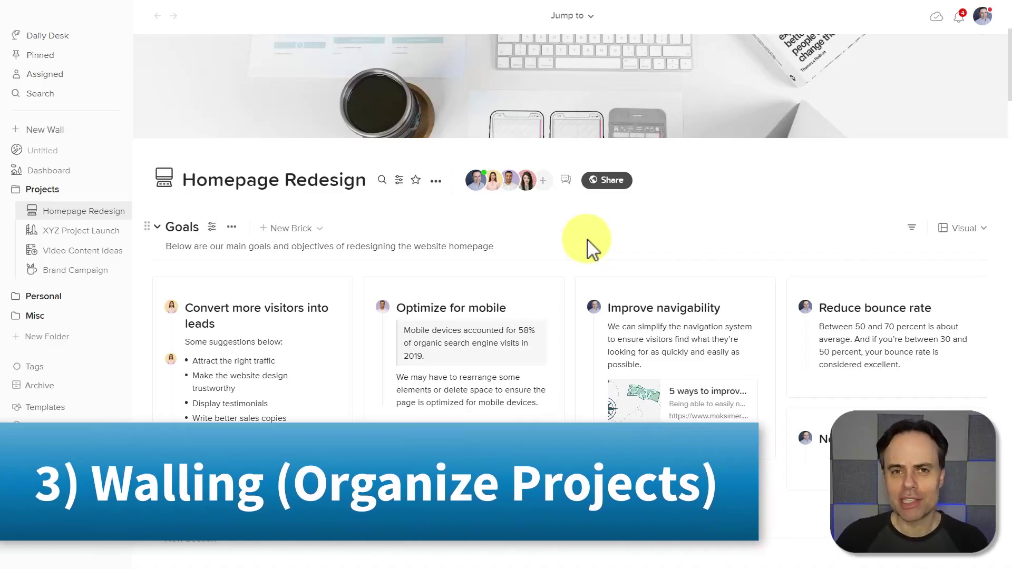
Step: Move Improve navigability into the second Goals column and Reduce bounce rate into the third
{"action": "scroll", "coordinate": [590, 248], "scroll_direction": "down", "scroll_amount": 10}
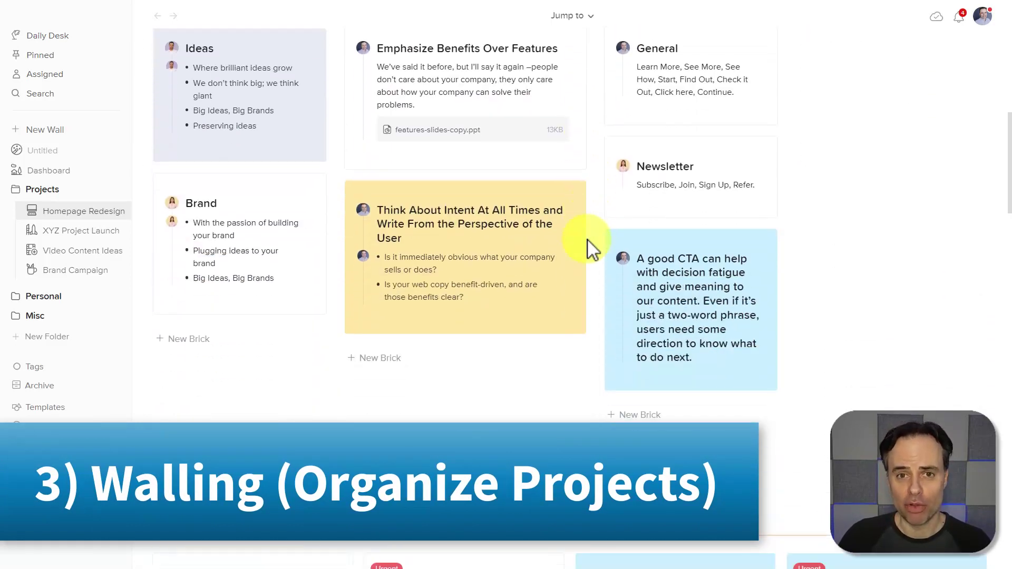
{"action": "scroll", "coordinate": [591, 248], "scroll_direction": "up", "scroll_amount": 5}
{"action": "scroll", "coordinate": [590, 247], "scroll_direction": "up", "scroll_amount": 5}
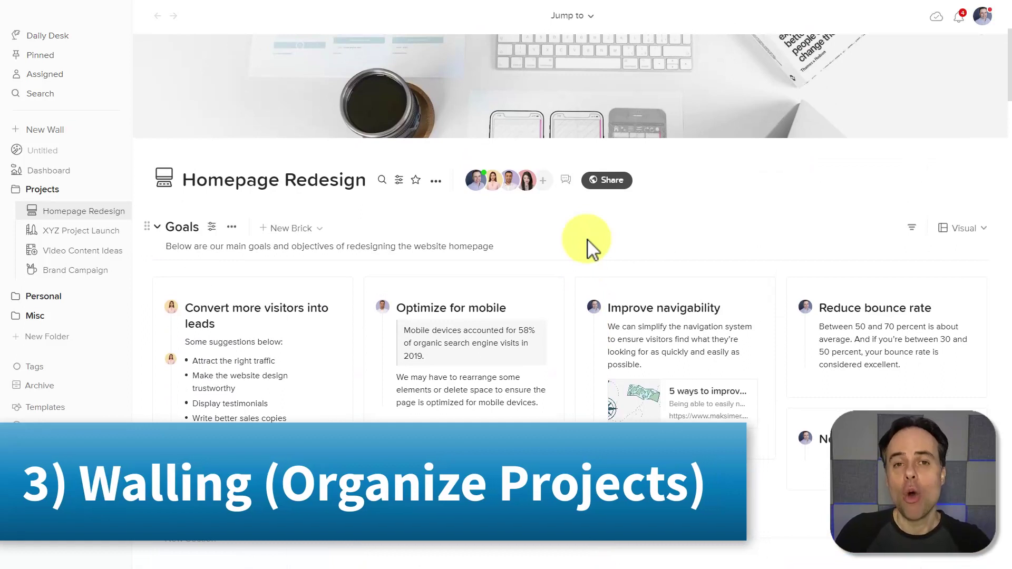
{"action": "scroll", "coordinate": [591, 248], "scroll_direction": "down", "scroll_amount": 8}
{"action": "scroll", "coordinate": [591, 248], "scroll_direction": "down", "scroll_amount": 10}
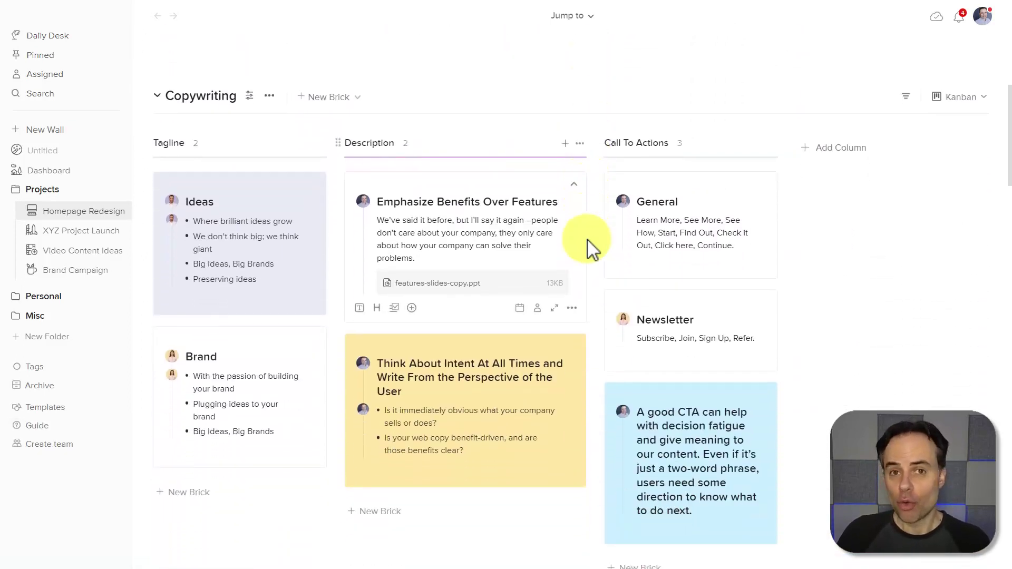
{"action": "scroll", "coordinate": [590, 247], "scroll_direction": "down", "scroll_amount": 4}
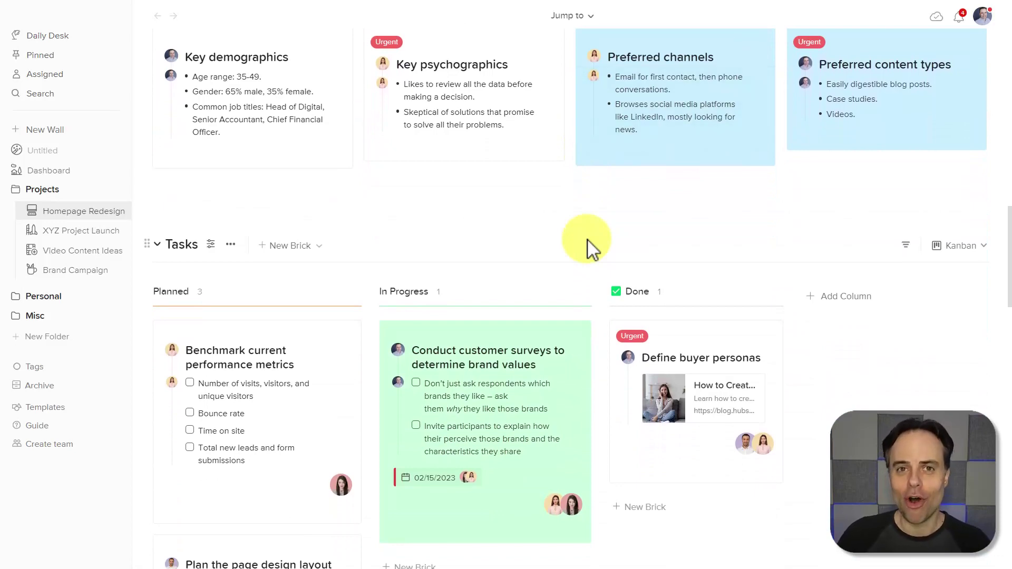
{"action": "scroll", "coordinate": [549, 287], "scroll_direction": "up", "scroll_amount": 20}
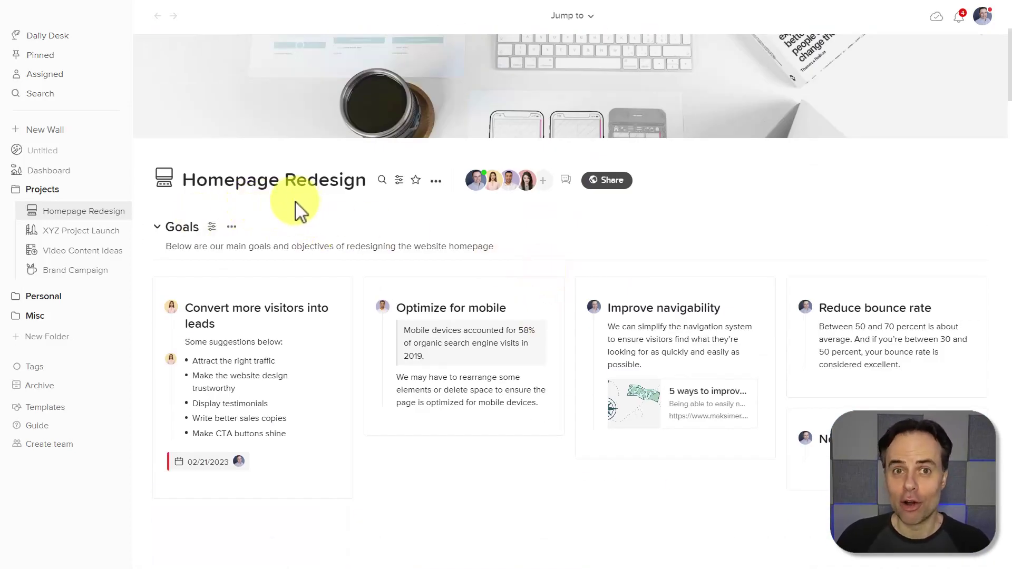
{"action": "scroll", "coordinate": [352, 211], "scroll_direction": "down", "scroll_amount": 2}
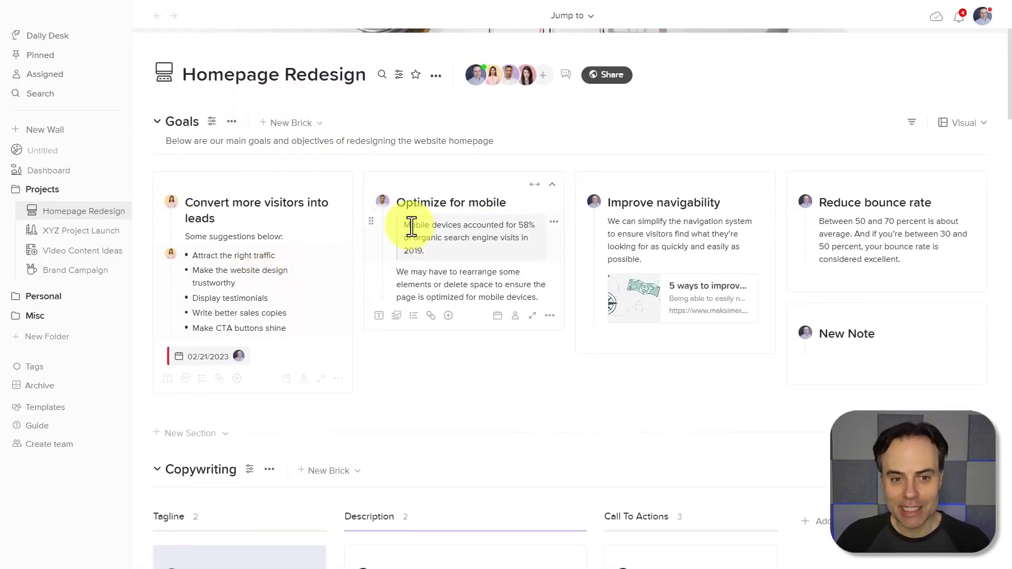
{"action": "left_click_drag", "start_coordinate": [692, 181], "coordinate": [475, 190]}
{"action": "left_click_drag", "start_coordinate": [857, 185], "coordinate": [630, 249]}
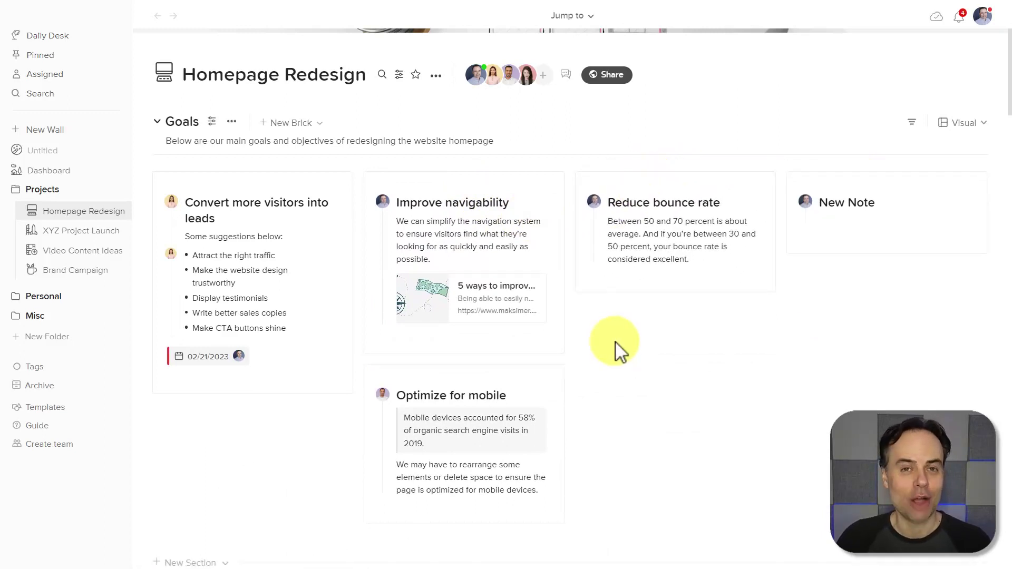
{"action": "scroll", "coordinate": [619, 351], "scroll_direction": "down", "scroll_amount": 8}
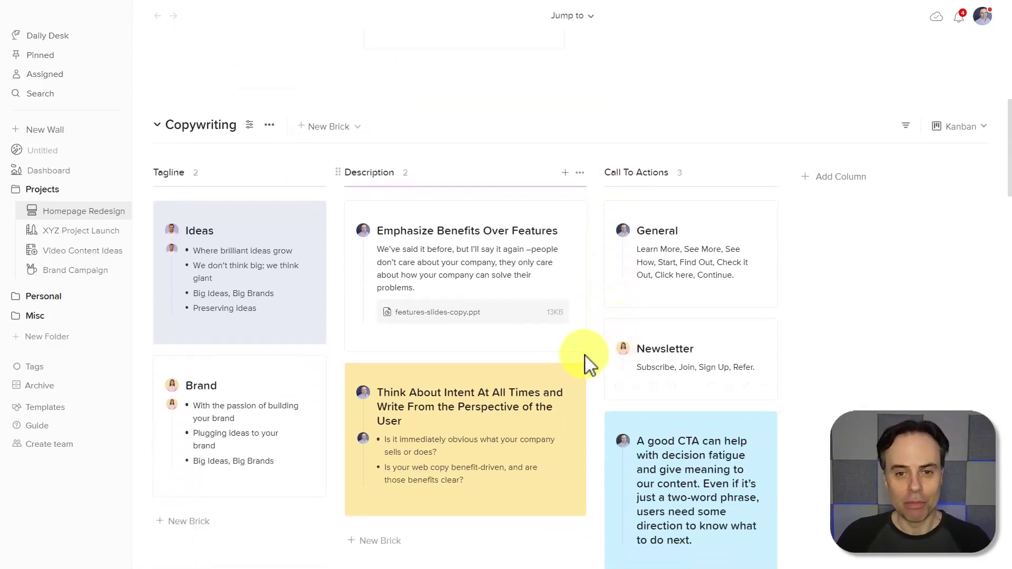
{"action": "scroll", "coordinate": [590, 364], "scroll_direction": "down", "scroll_amount": 1}
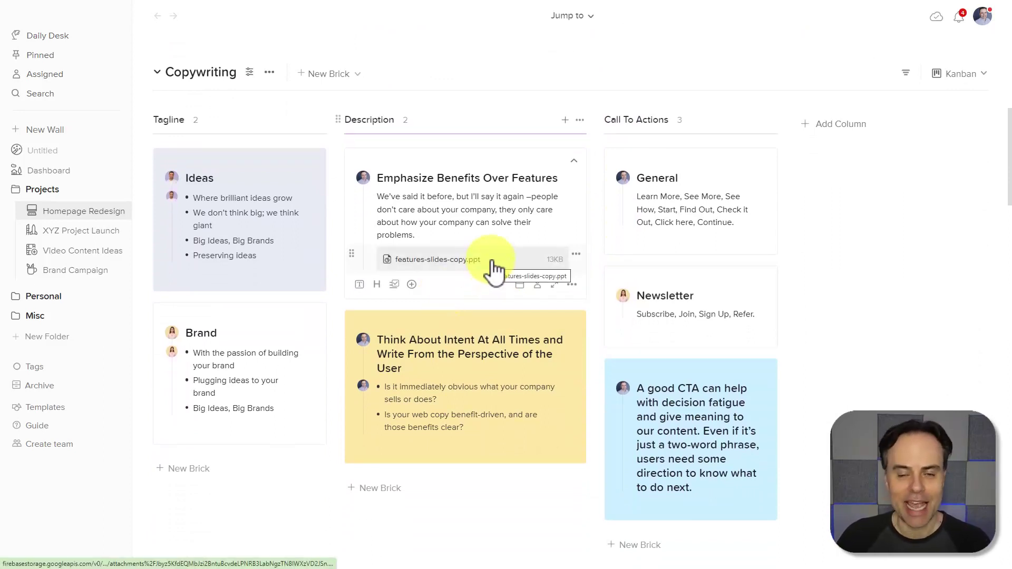
Step: Scroll past Copywriting and Target Audience to the Tasks Kanban board
{"action": "scroll", "coordinate": [493, 270], "scroll_direction": "down", "scroll_amount": 10}
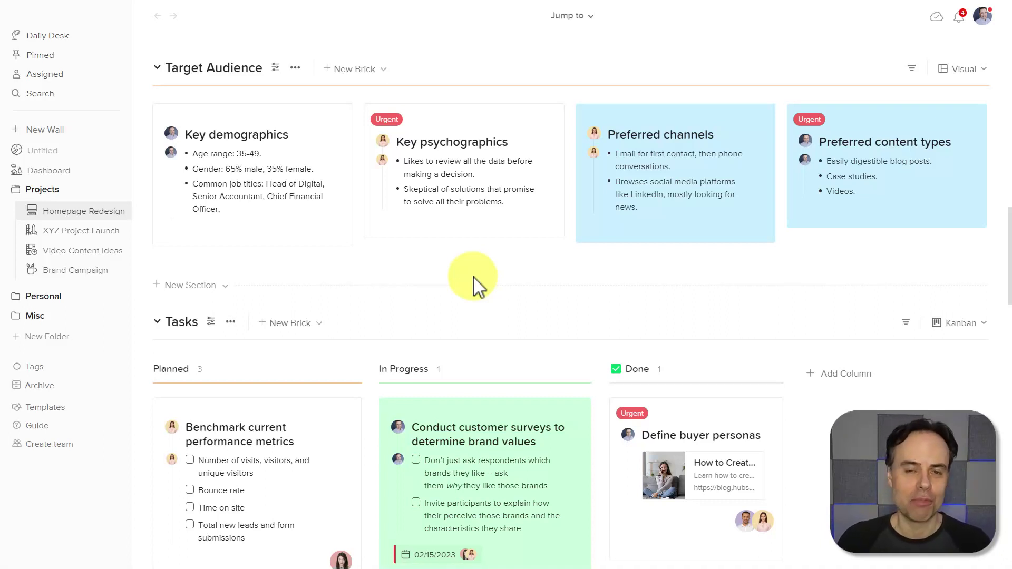
{"action": "scroll", "coordinate": [294, 239], "scroll_direction": "down", "scroll_amount": 4}
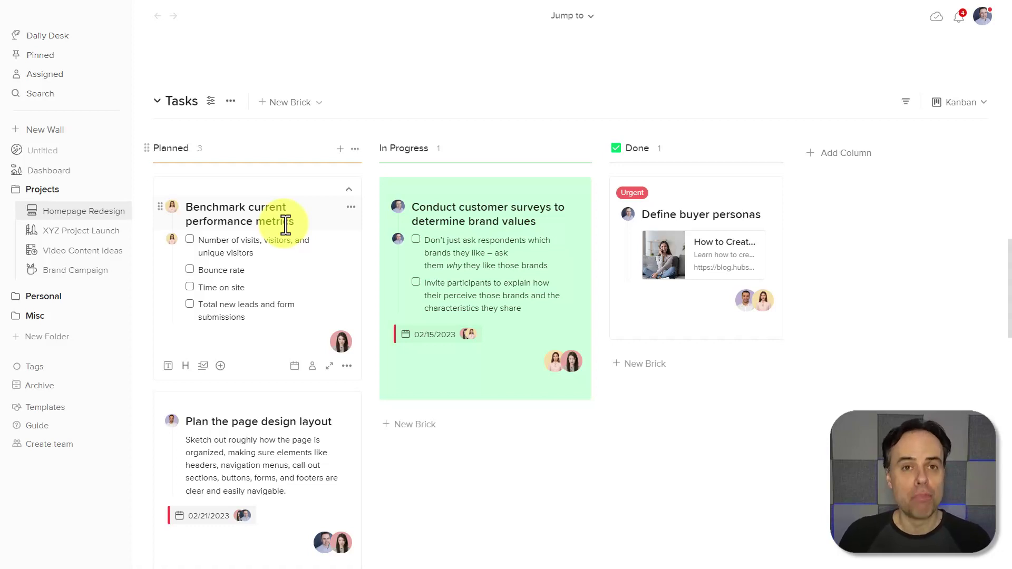
{"action": "scroll", "coordinate": [248, 301], "scroll_direction": "down", "scroll_amount": 1}
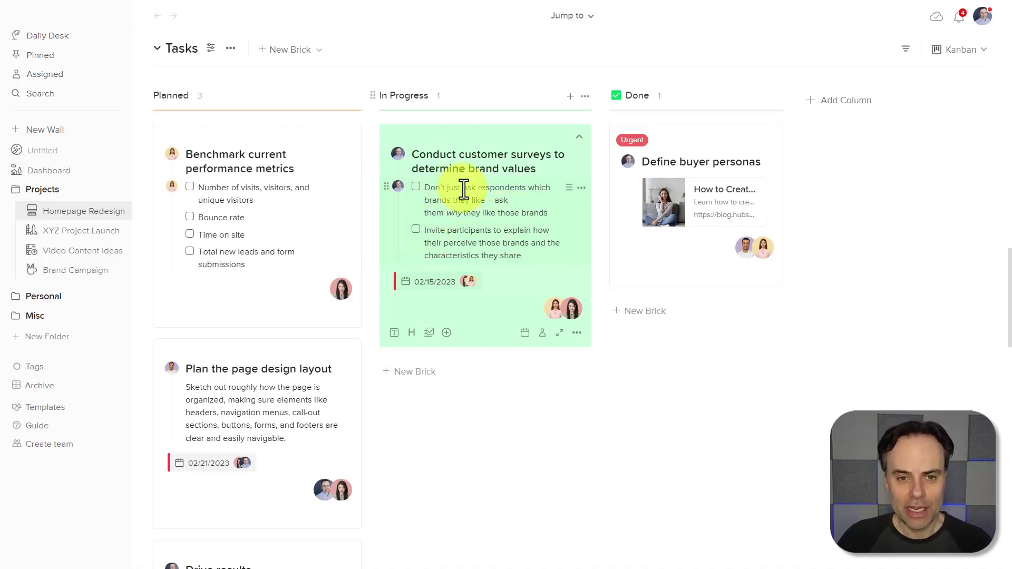
Step: Tick the first Conduct customer surveys checklist item, making it 1/2 Completed 50%
{"action": "left_click", "coordinate": [416, 188]}
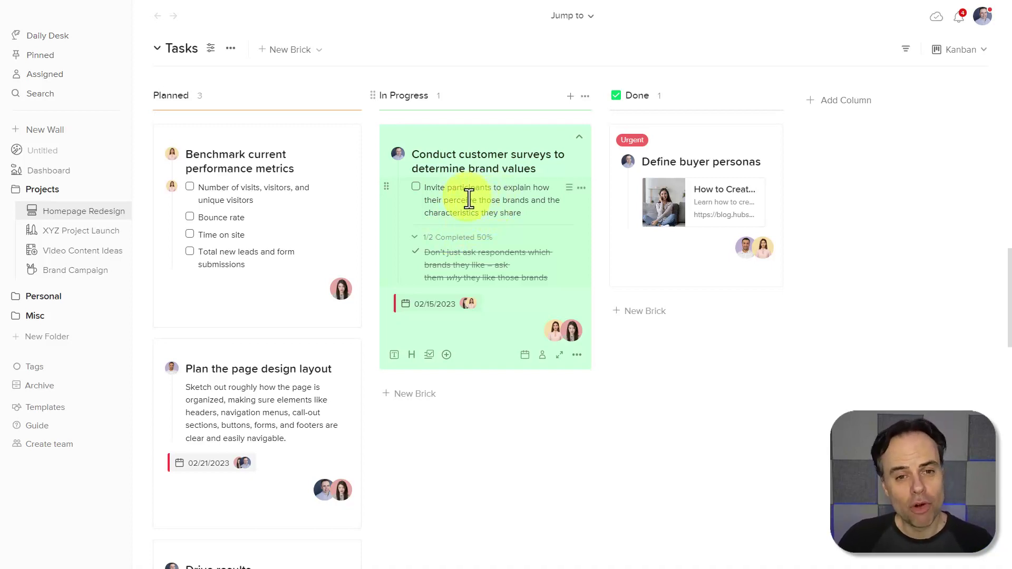
{"action": "left_click_drag", "start_coordinate": [463, 136], "coordinate": [469, 158]}
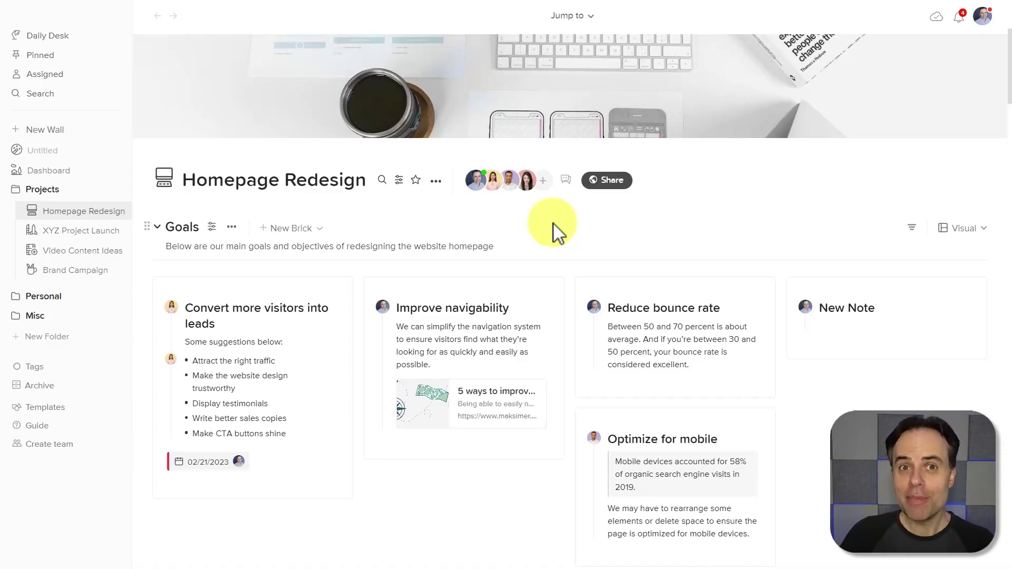
Step: Add a 'Project Timeline' brick below Improve navigability containing the pasted Miro Goal Setting board link
{"action": "scroll", "coordinate": [558, 232], "scroll_direction": "down", "scroll_amount": 2}
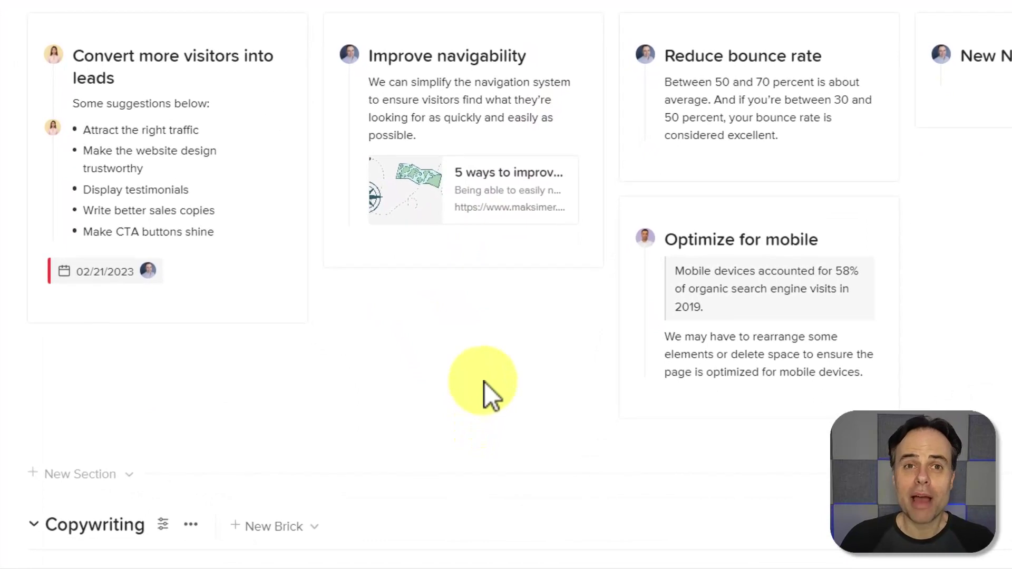
{"action": "left_click", "coordinate": [451, 315]}
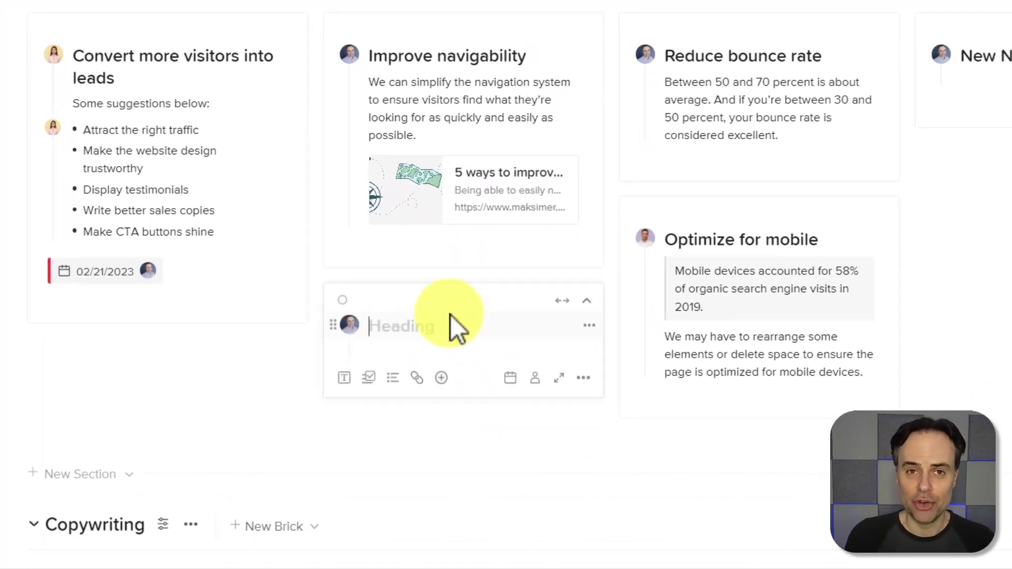
{"action": "type", "text": "Project "}
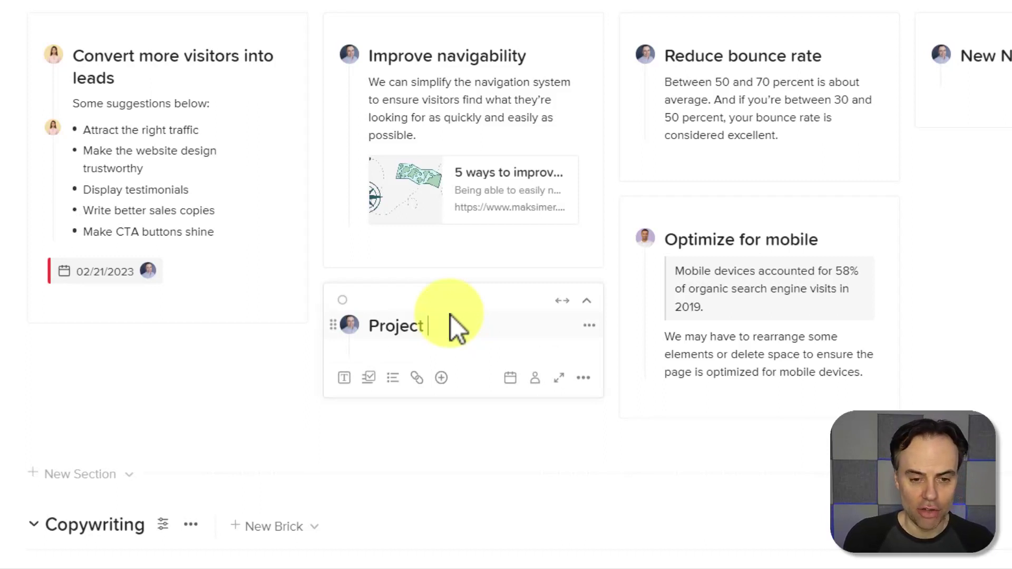
{"action": "type", "text": "Timeline"}
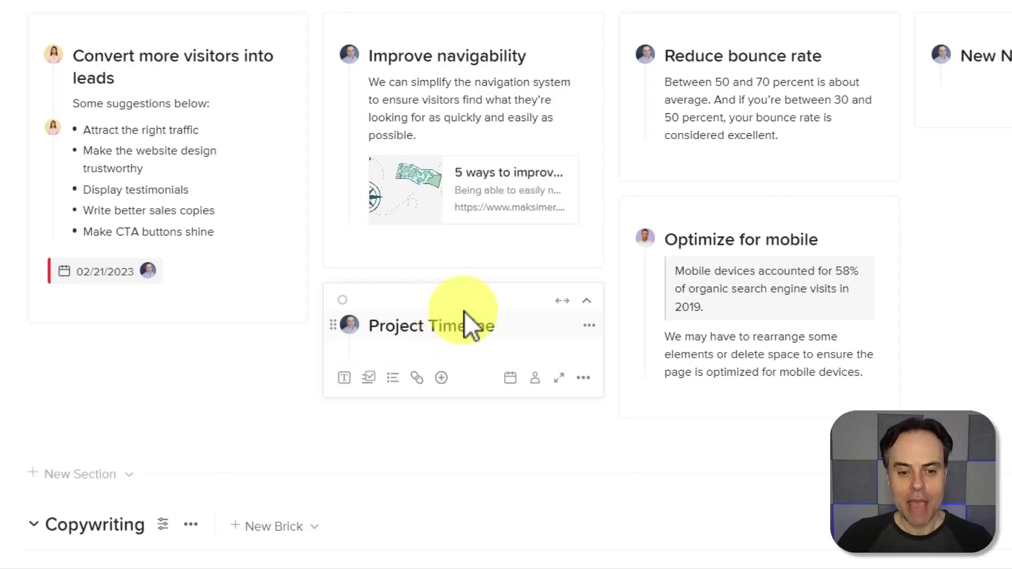
{"action": "left_click", "coordinate": [443, 378]}
{"action": "left_click", "coordinate": [501, 370]}
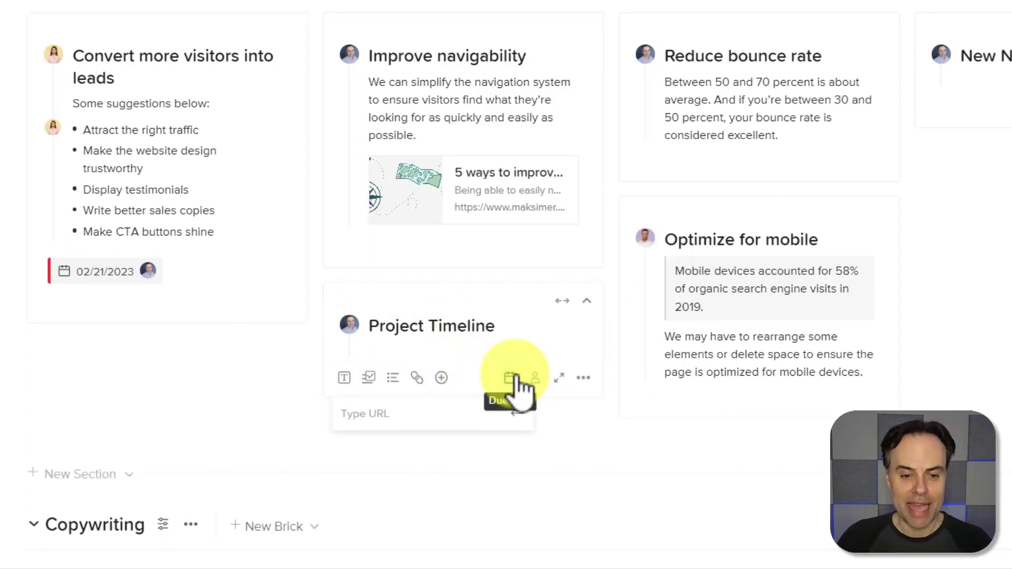
{"action": "key", "text": "ctrl+v"}
{"action": "key", "text": "Return"}
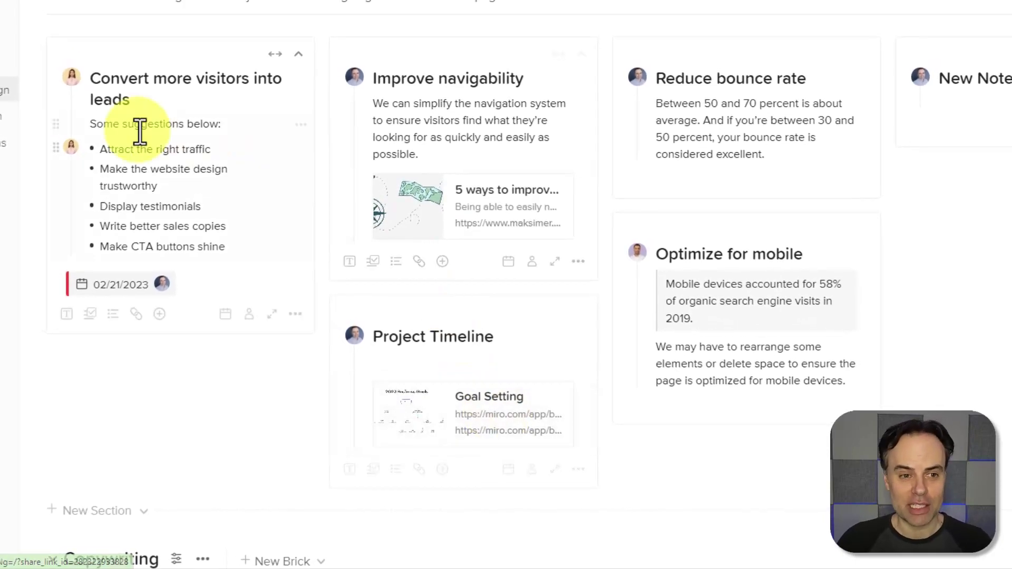
Step: Open the Customer Feedback (Improvement Request) form from Google Drive in Google Forms
{"action": "scroll", "coordinate": [215, 129], "scroll_direction": "down", "scroll_amount": 5}
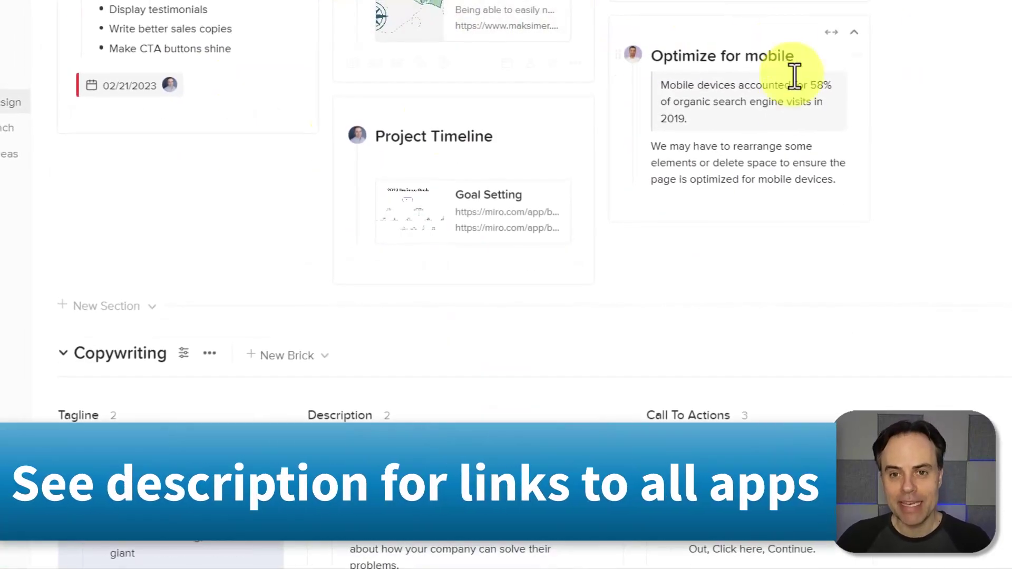
{"action": "scroll", "coordinate": [781, 100], "scroll_direction": "down", "scroll_amount": 7}
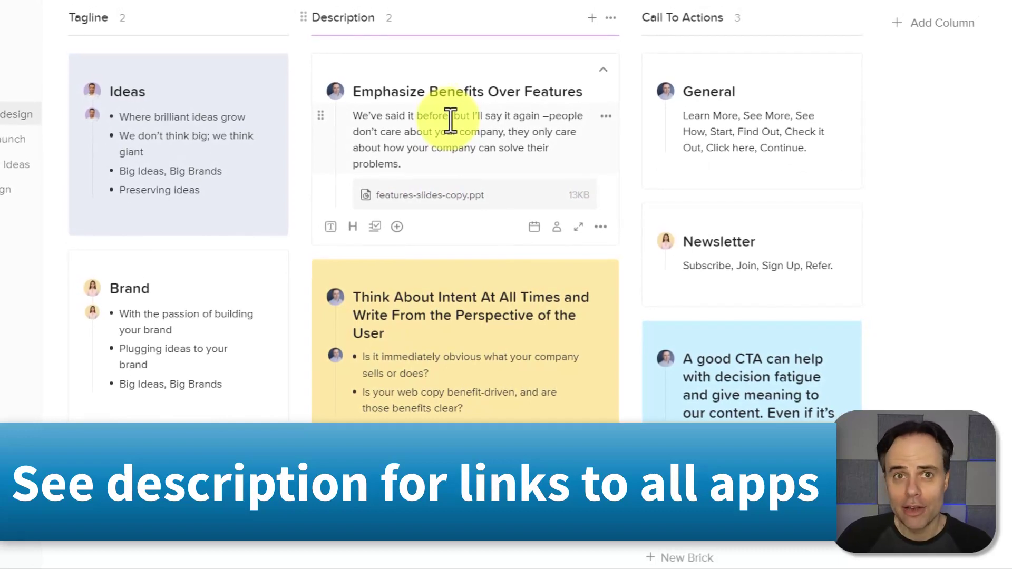
{"action": "scroll", "coordinate": [451, 121], "scroll_direction": "down", "scroll_amount": 10}
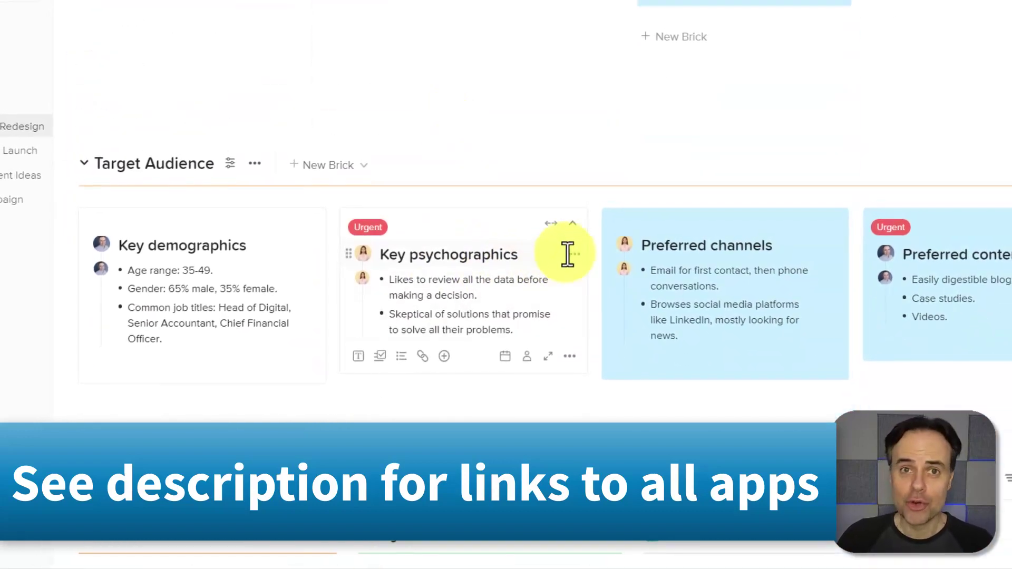
{"action": "scroll", "coordinate": [567, 255], "scroll_direction": "up", "scroll_amount": 20}
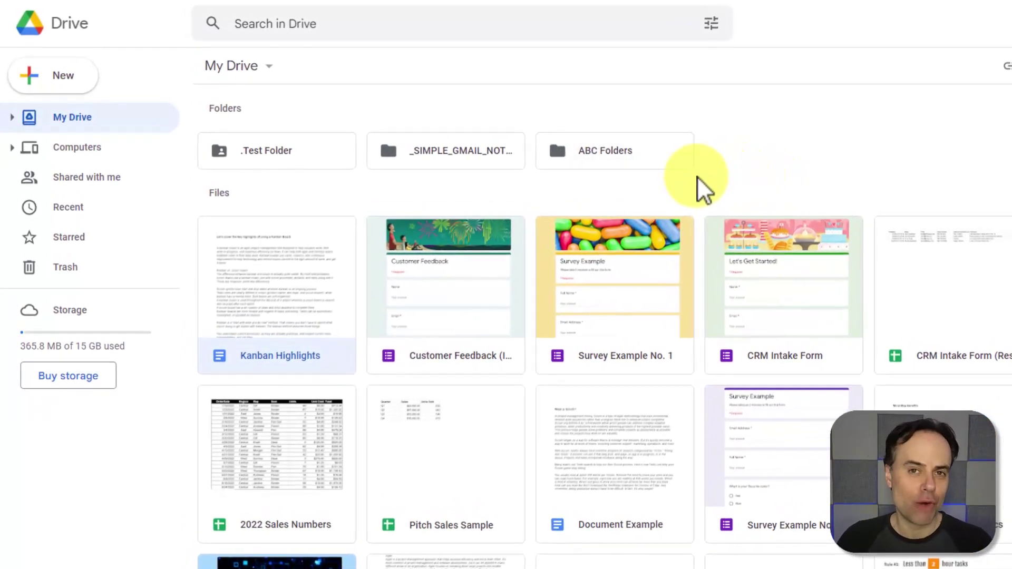
{"action": "left_click", "coordinate": [471, 285]}
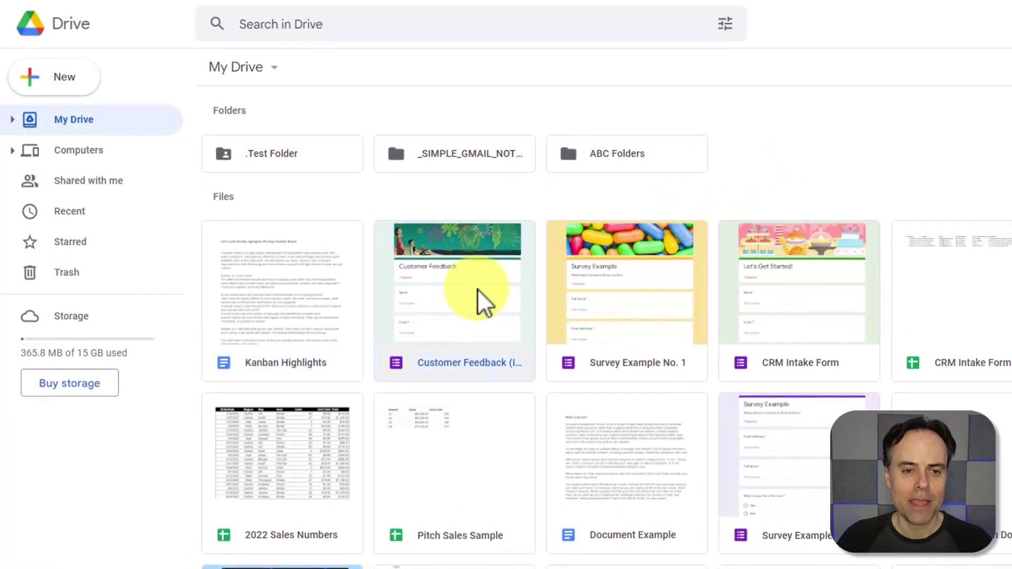
{"action": "double_click", "coordinate": [480, 290]}
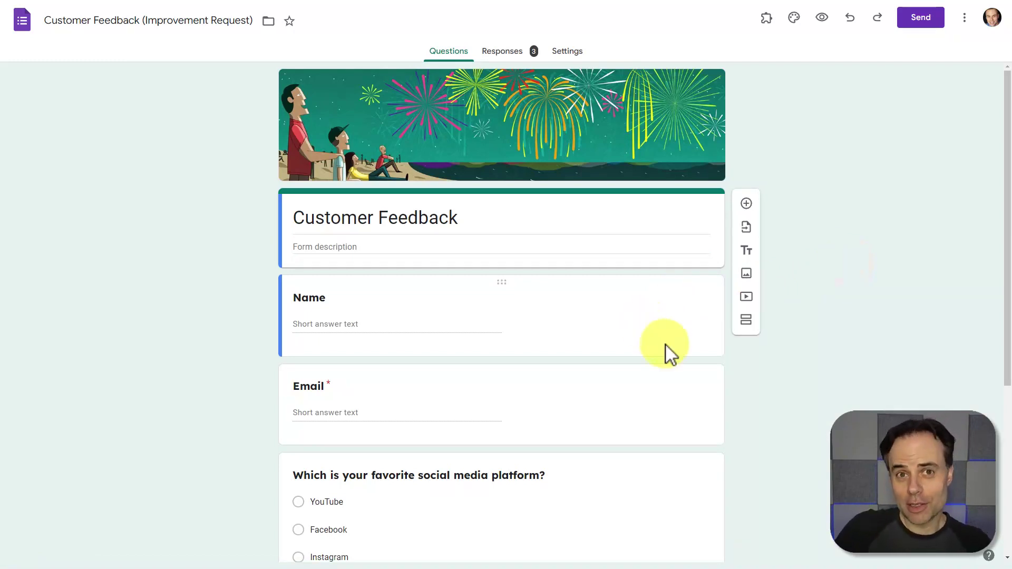
Step: Review the Customer Feedback form's questions, then its 3-response summary and social media pie chart
{"action": "scroll", "coordinate": [670, 354], "scroll_direction": "down", "scroll_amount": 2}
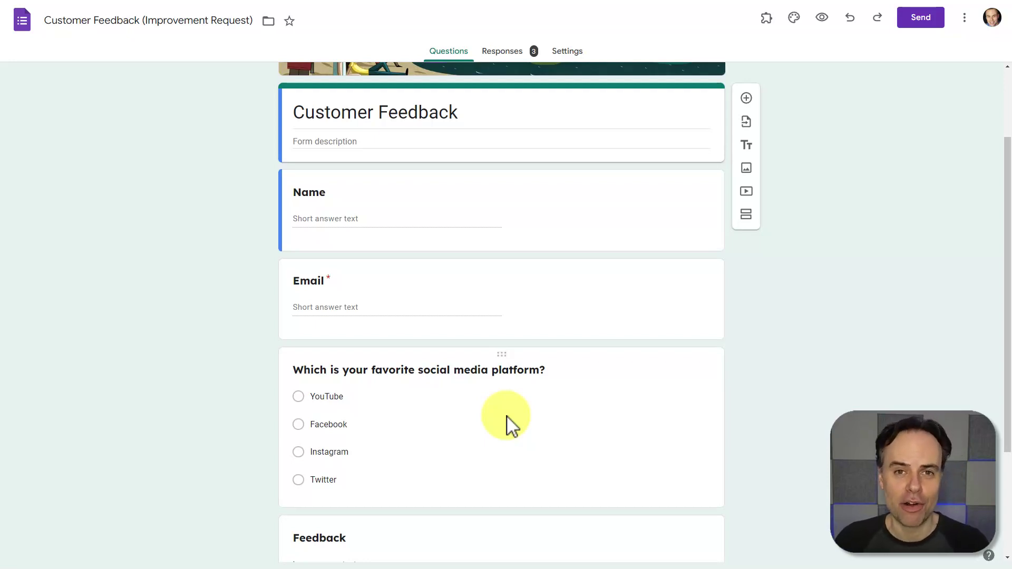
{"action": "scroll", "coordinate": [508, 417], "scroll_direction": "up", "scroll_amount": 2}
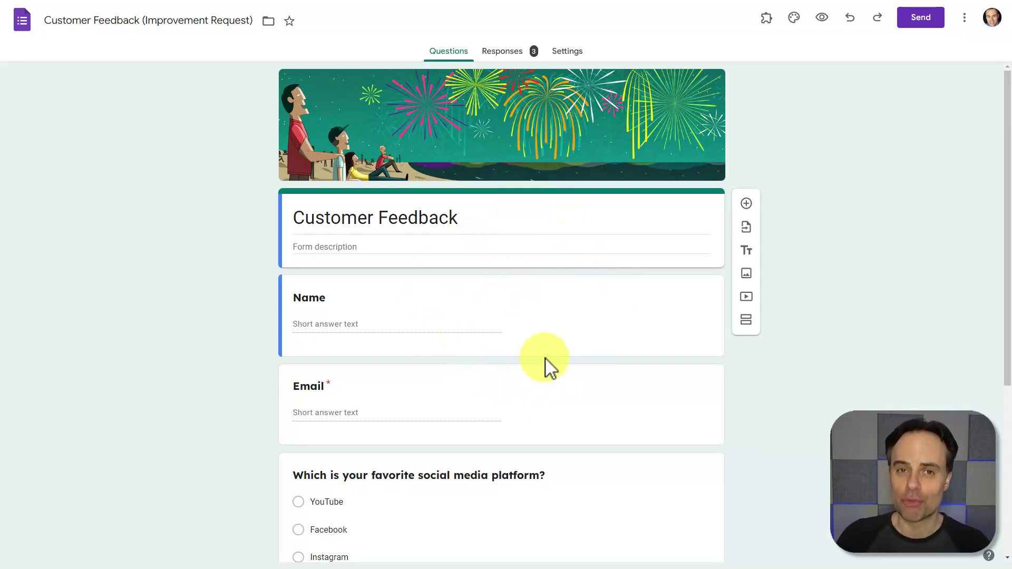
{"action": "left_click", "coordinate": [503, 53]}
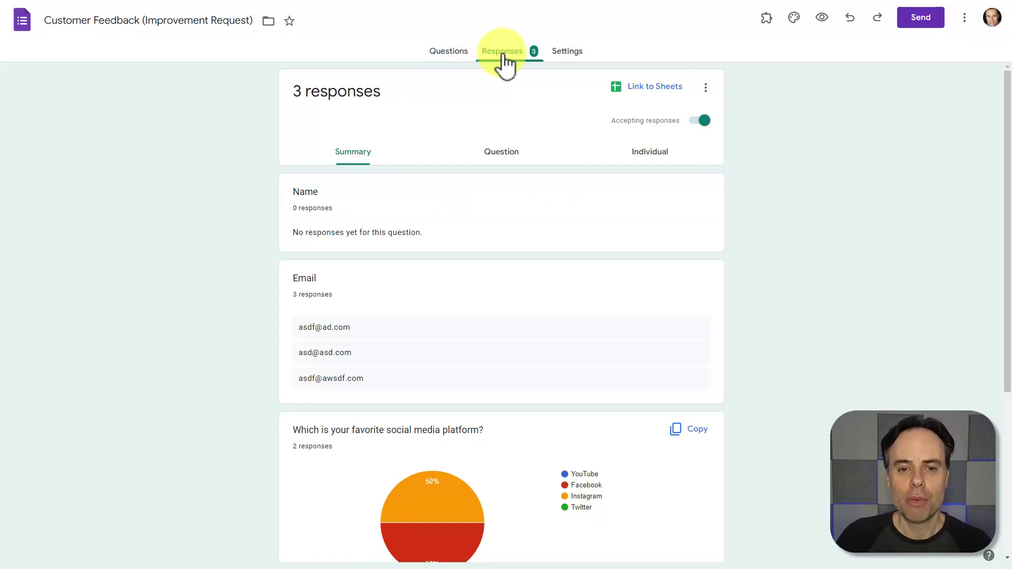
{"action": "scroll", "coordinate": [511, 295], "scroll_direction": "down", "scroll_amount": 1}
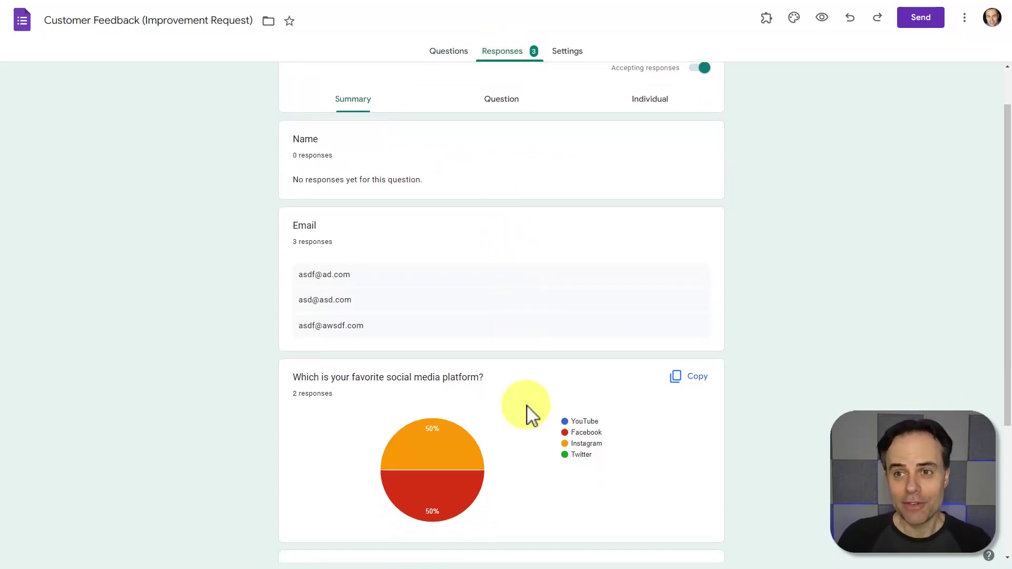
{"action": "left_click", "coordinate": [922, 21]}
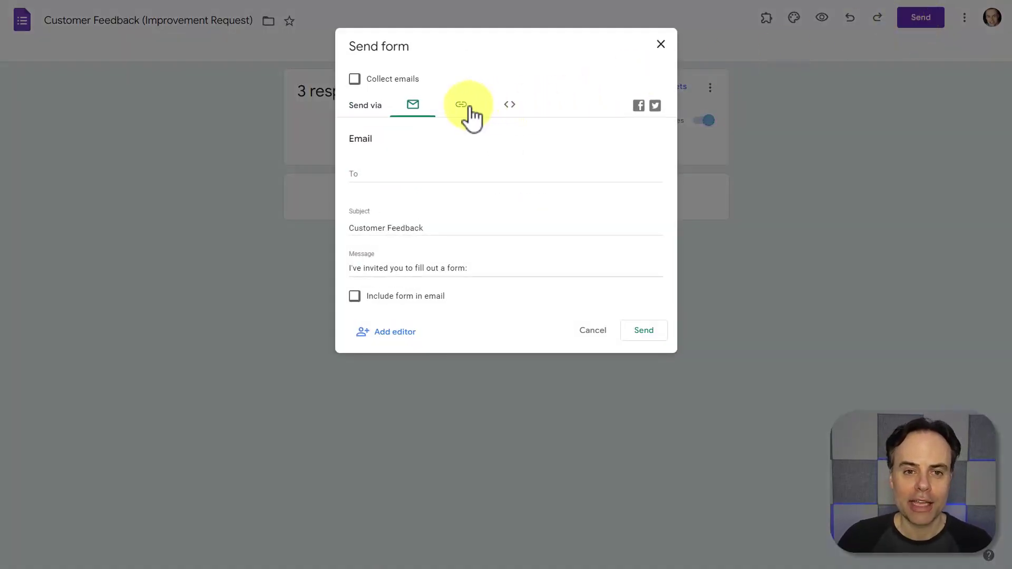
Step: Copy the Customer Feedback form's share link and close the Send form dialog
{"action": "left_click", "coordinate": [466, 110]}
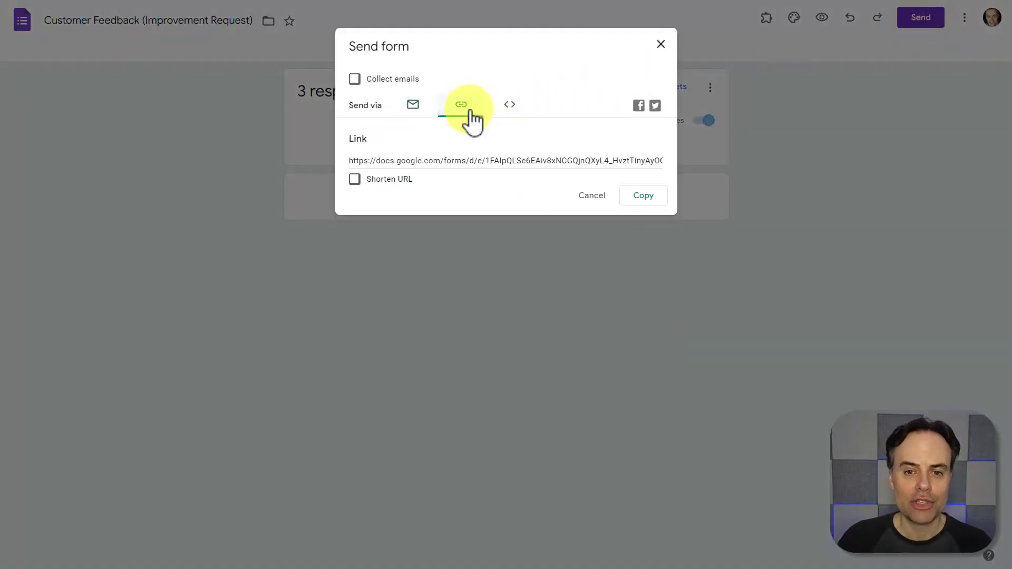
{"action": "left_click", "coordinate": [644, 196]}
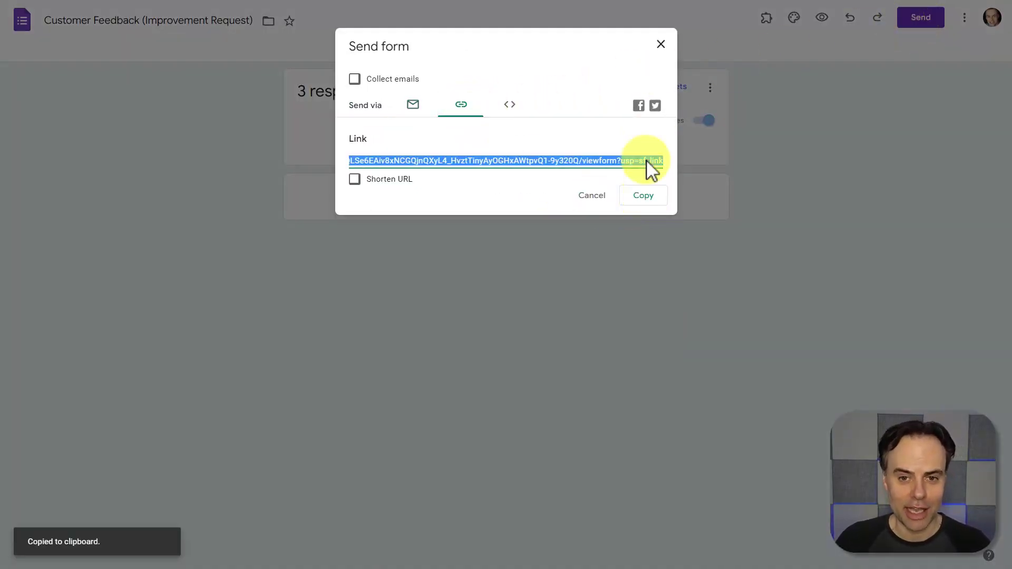
{"action": "left_click", "coordinate": [660, 45]}
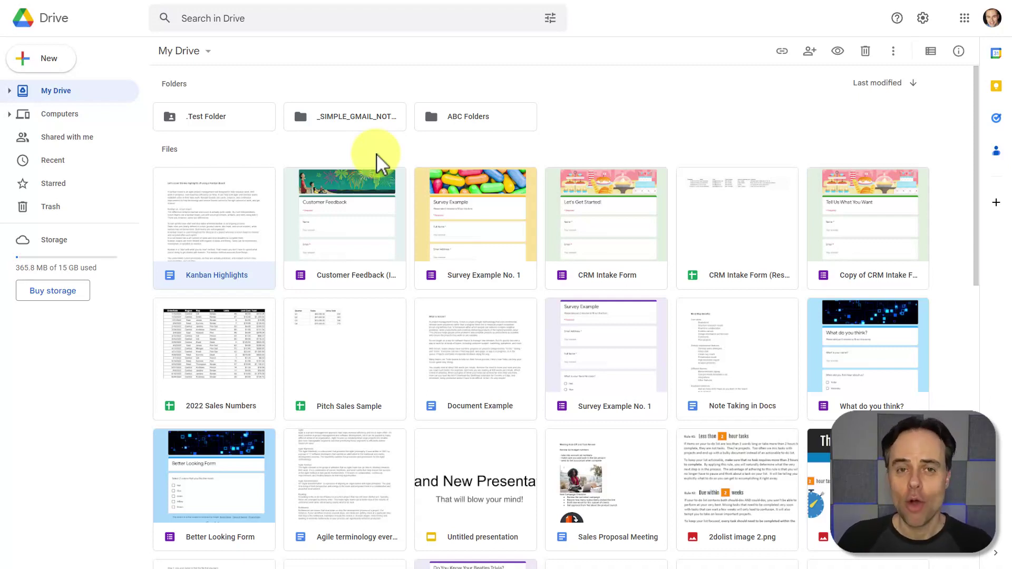
Step: Open the Kanban Highlights file from the My Drive grid in Google Docs
{"action": "double_click", "coordinate": [211, 226]}
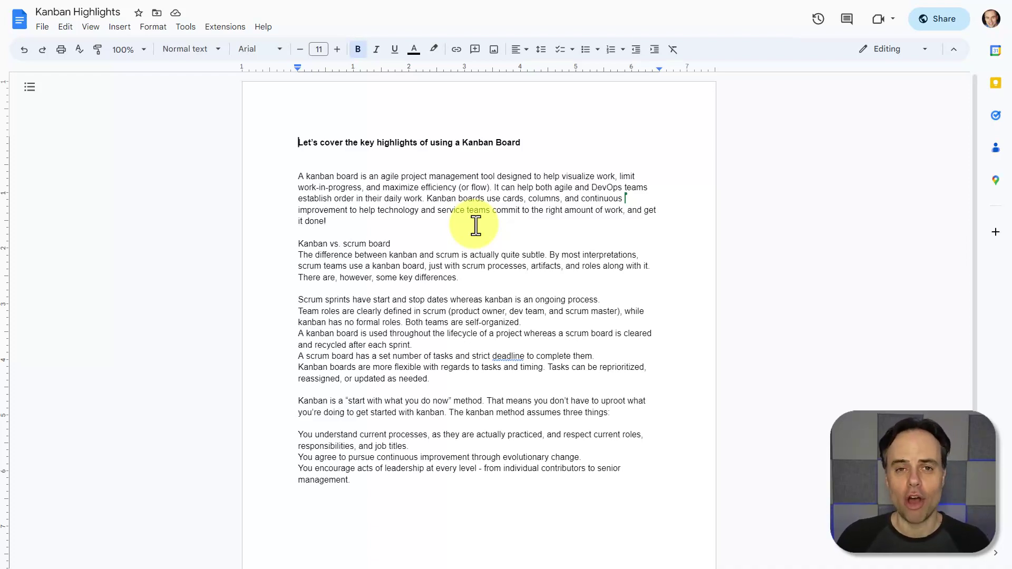
Step: Close the Kanban Highlights document with Ctrl+W
{"action": "key", "text": "ctrl+w"}
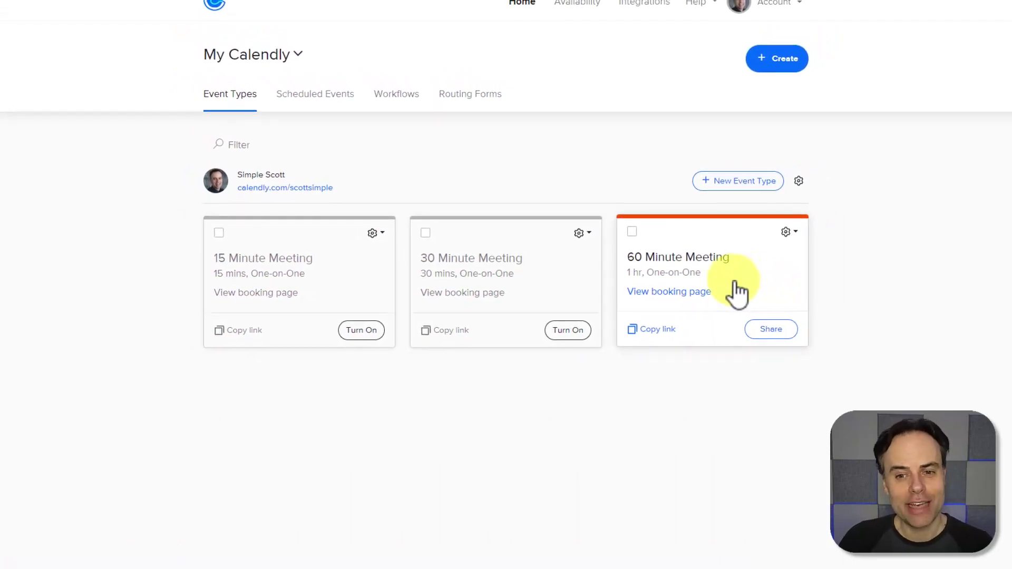
Step: Shorten the 60 Minute Meeting's booking window from 30 to 21 calendar days and save
{"action": "left_click", "coordinate": [706, 274]}
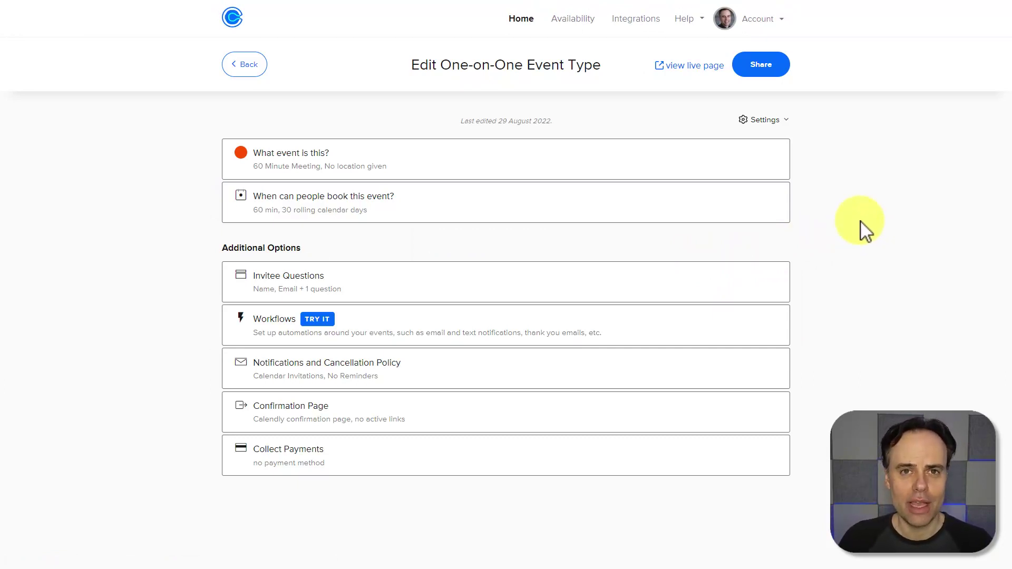
{"action": "left_click", "coordinate": [320, 207]}
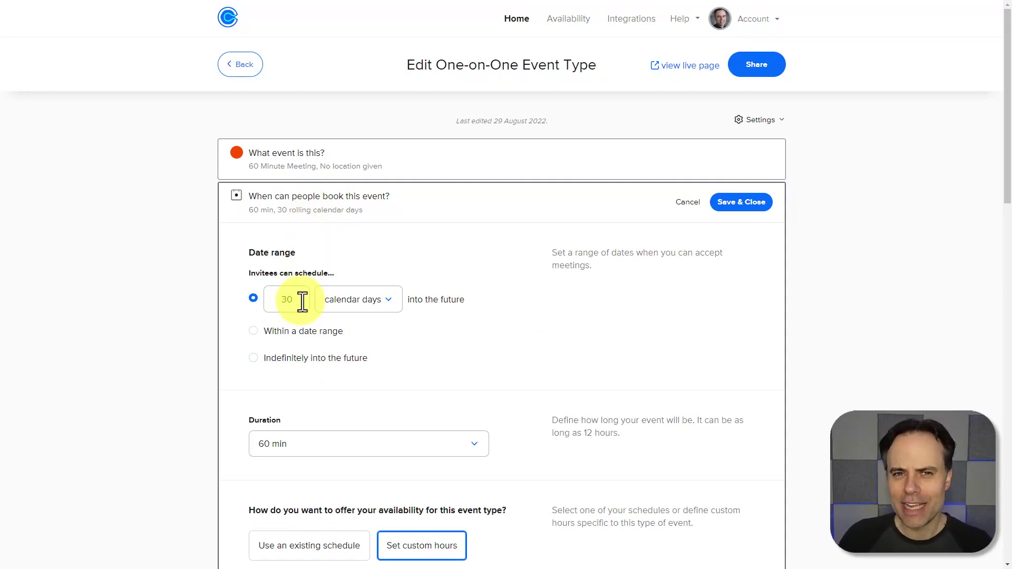
{"action": "left_click_drag", "start_coordinate": [299, 300], "coordinate": [278, 304]}
{"action": "type", "text": "21"}
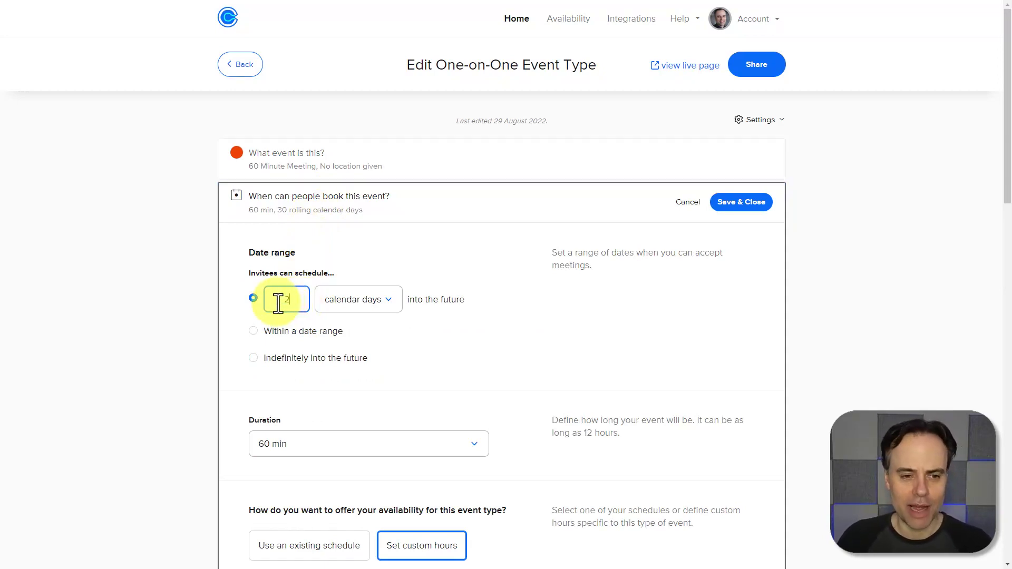
{"action": "left_click", "coordinate": [478, 303]}
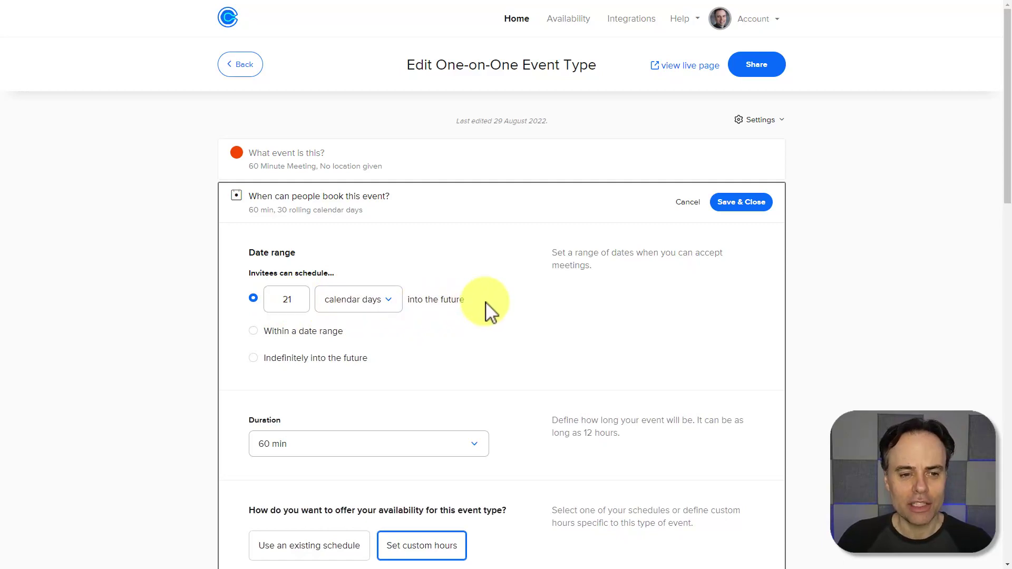
{"action": "left_click", "coordinate": [736, 205]}
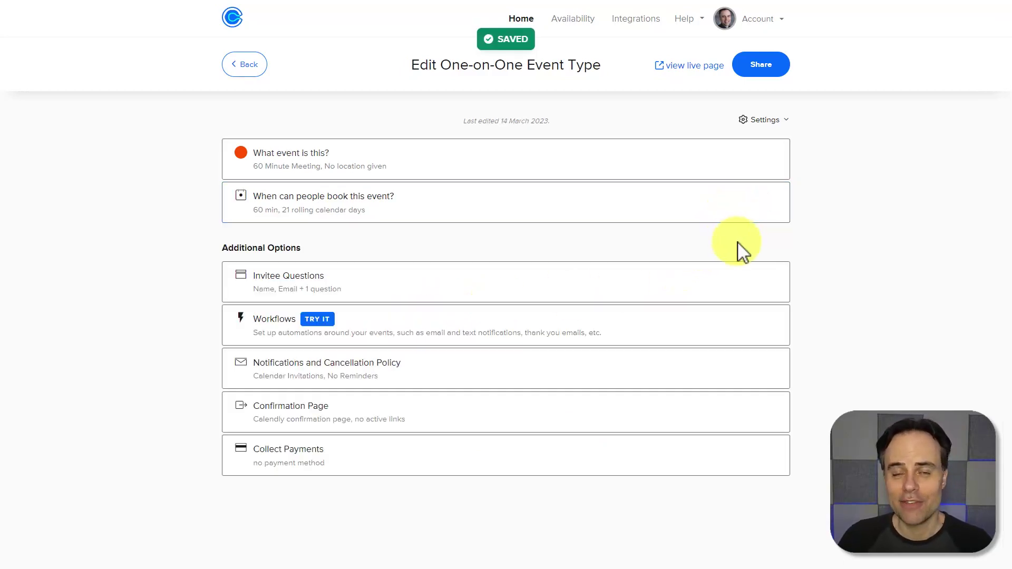
Step: Copy the 60 Minute Meeting's scheduling link from its Share dialog, then close the dialog
{"action": "left_click", "coordinate": [761, 66]}
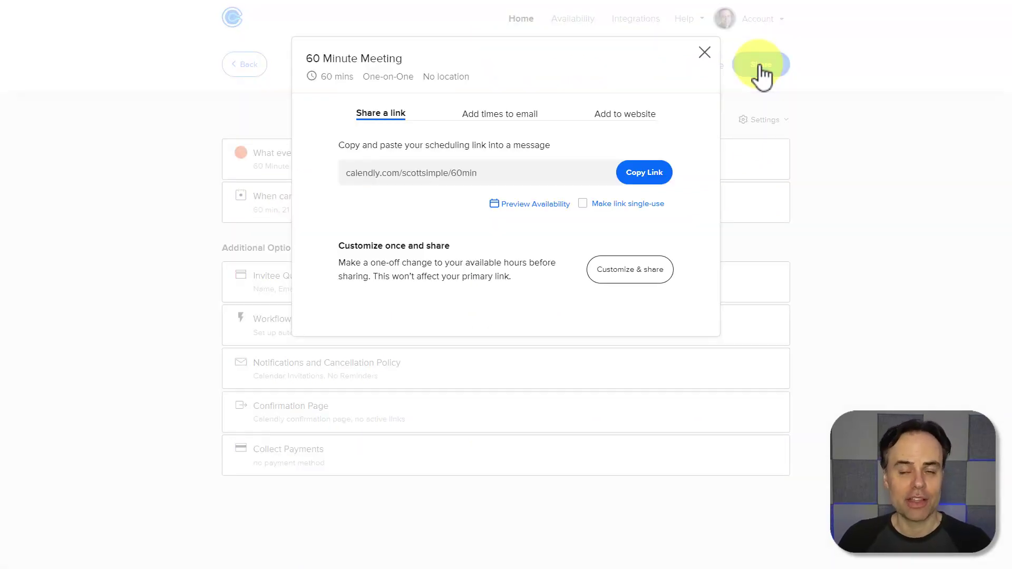
{"action": "left_click", "coordinate": [641, 173]}
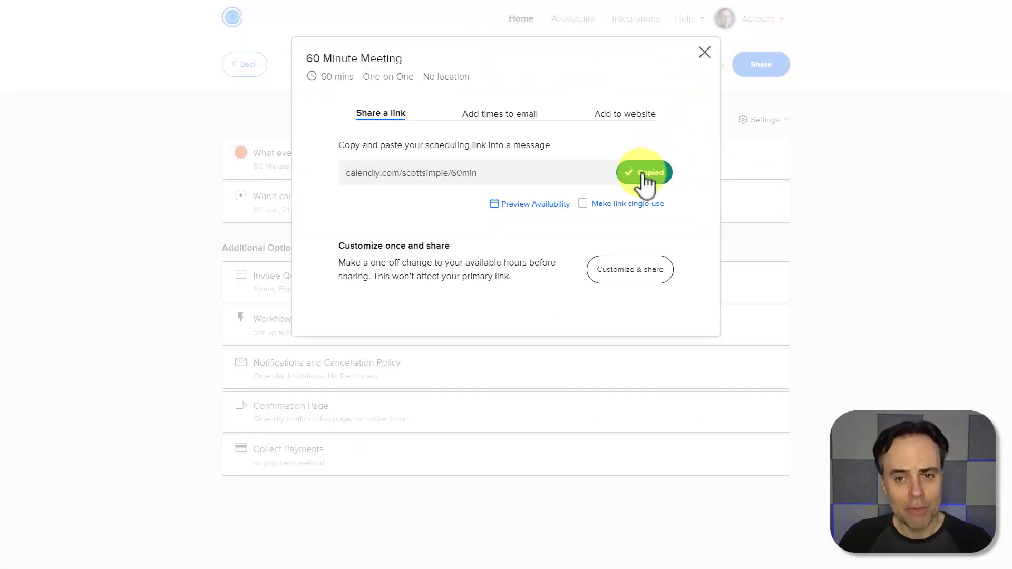
{"action": "left_click", "coordinate": [705, 53]}
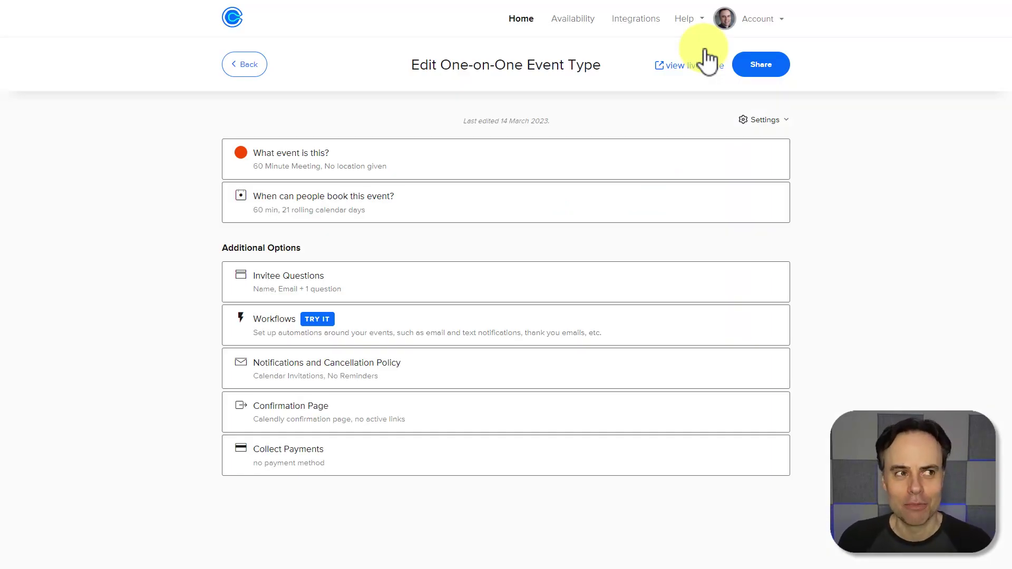
Step: On the live booking page preview, book the 1:00pm slot on Friday, March 17
{"action": "left_click", "coordinate": [706, 62]}
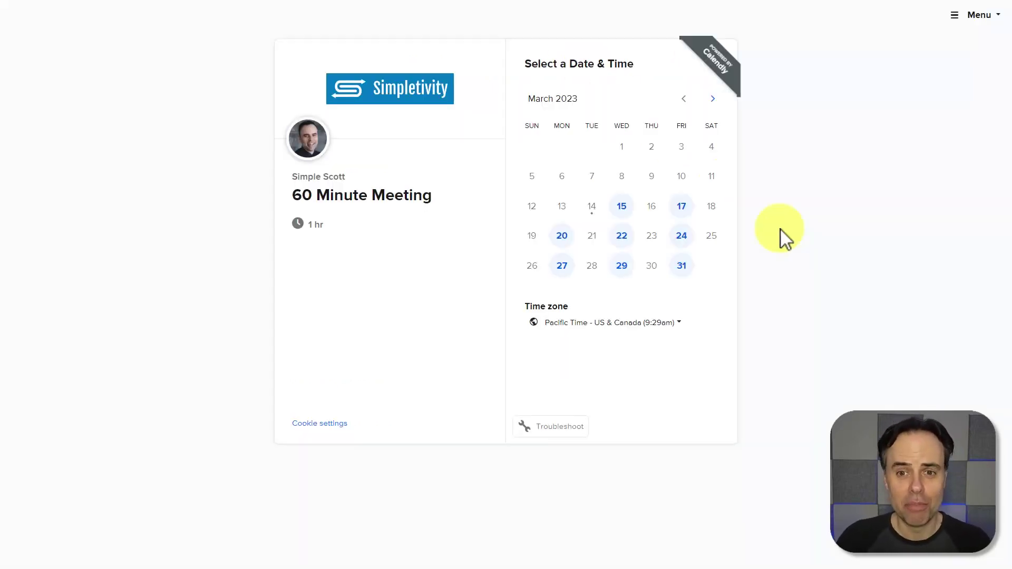
{"action": "left_click", "coordinate": [683, 214]}
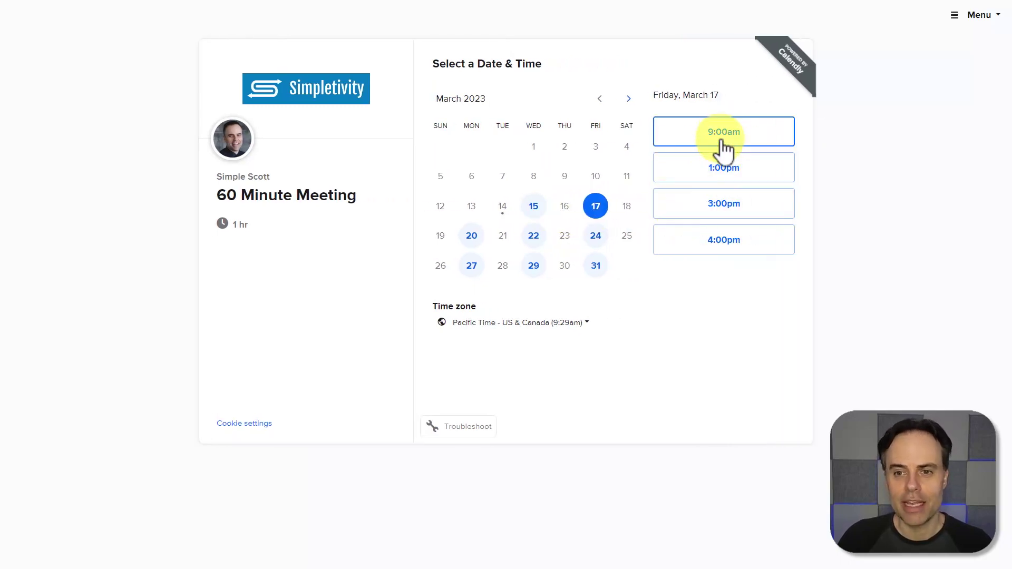
{"action": "left_click", "coordinate": [708, 167]}
{"action": "left_click", "coordinate": [766, 168]}
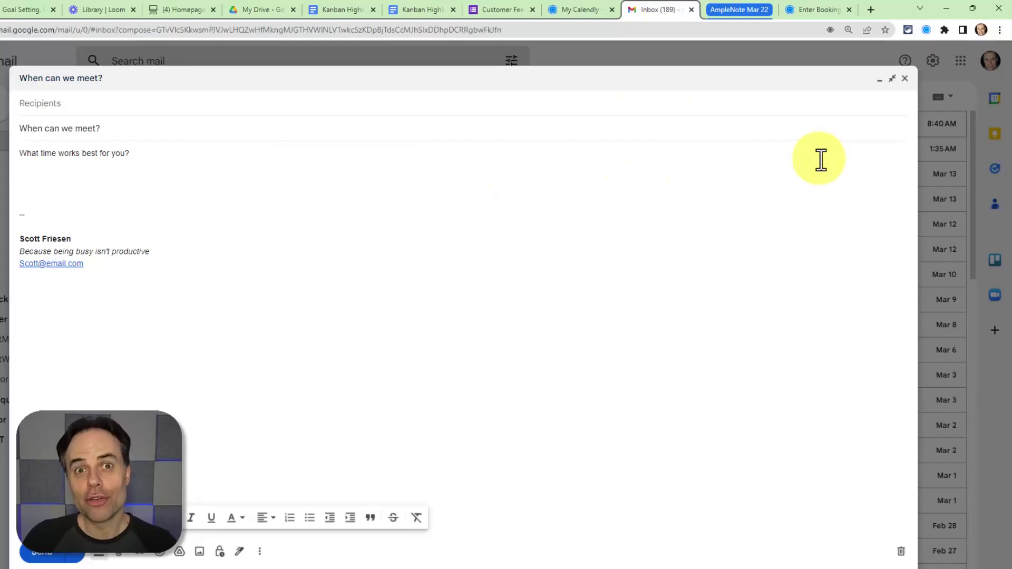
Step: Copy the 60 Minute Meeting's suggested times for March 20 and 22 via the Calendly panel
{"action": "left_click", "coordinate": [927, 30]}
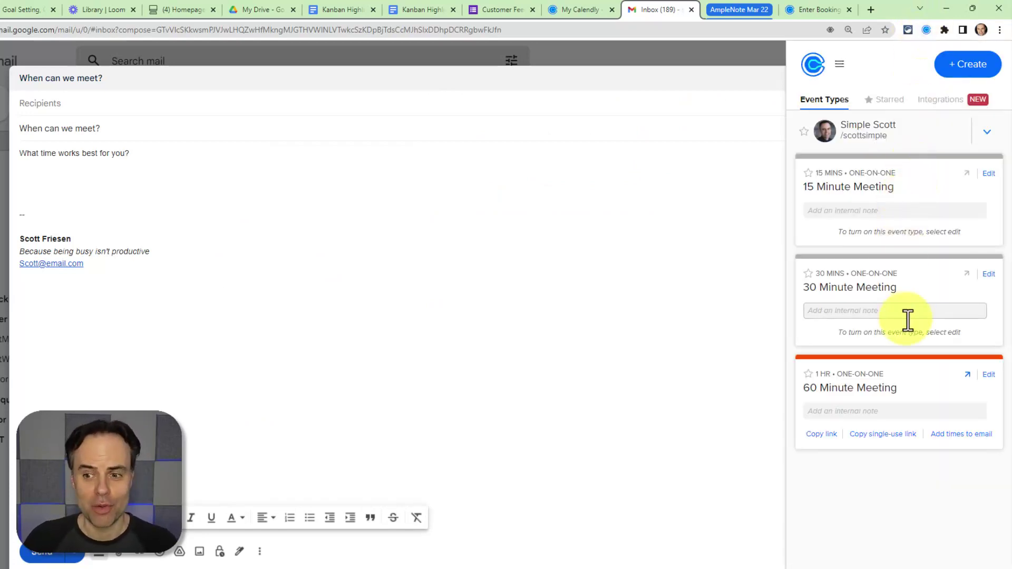
{"action": "left_click", "coordinate": [962, 434]}
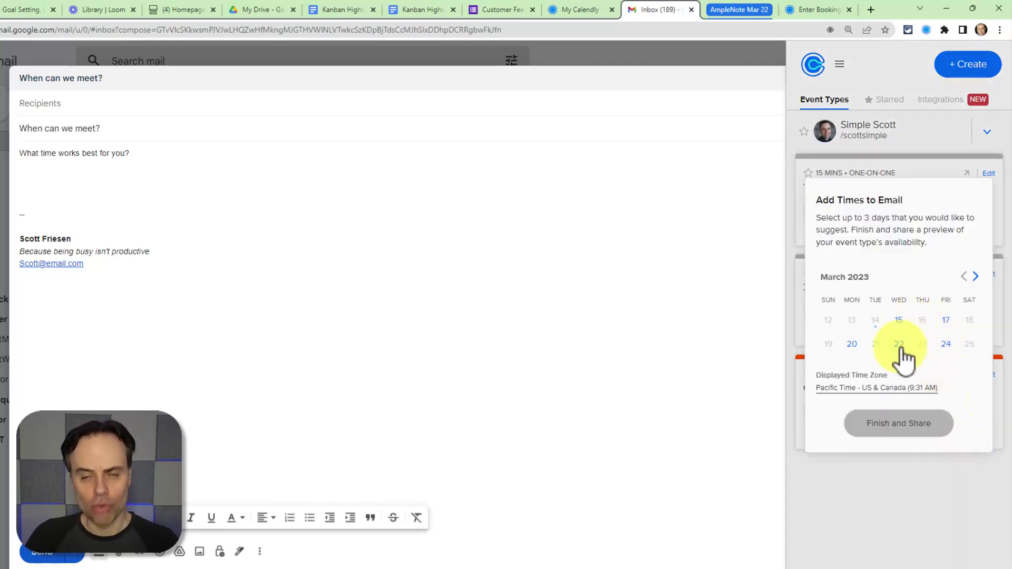
{"action": "left_click", "coordinate": [851, 346]}
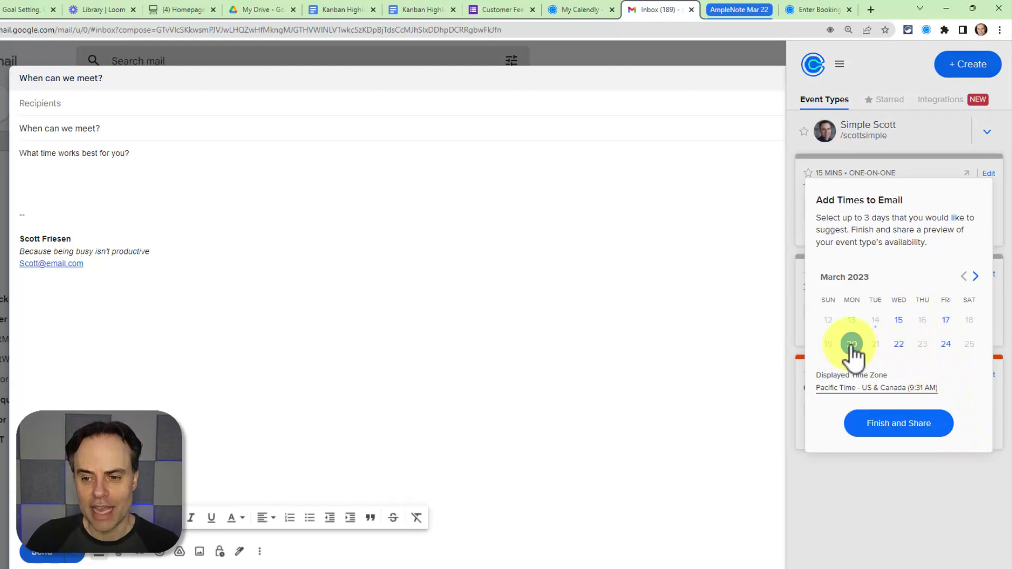
{"action": "left_click", "coordinate": [901, 345]}
{"action": "left_click", "coordinate": [895, 428]}
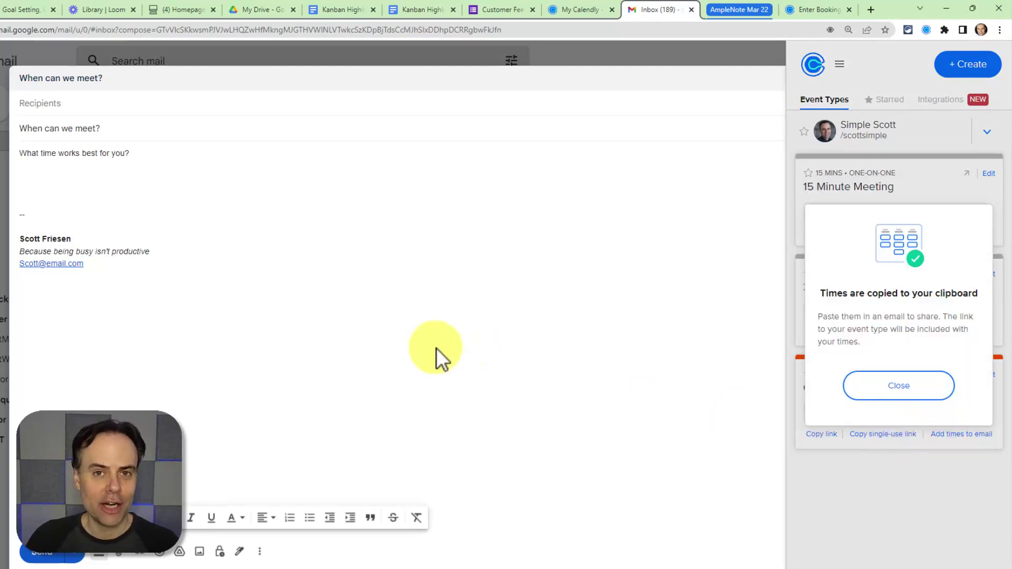
{"action": "left_click", "coordinate": [895, 387]}
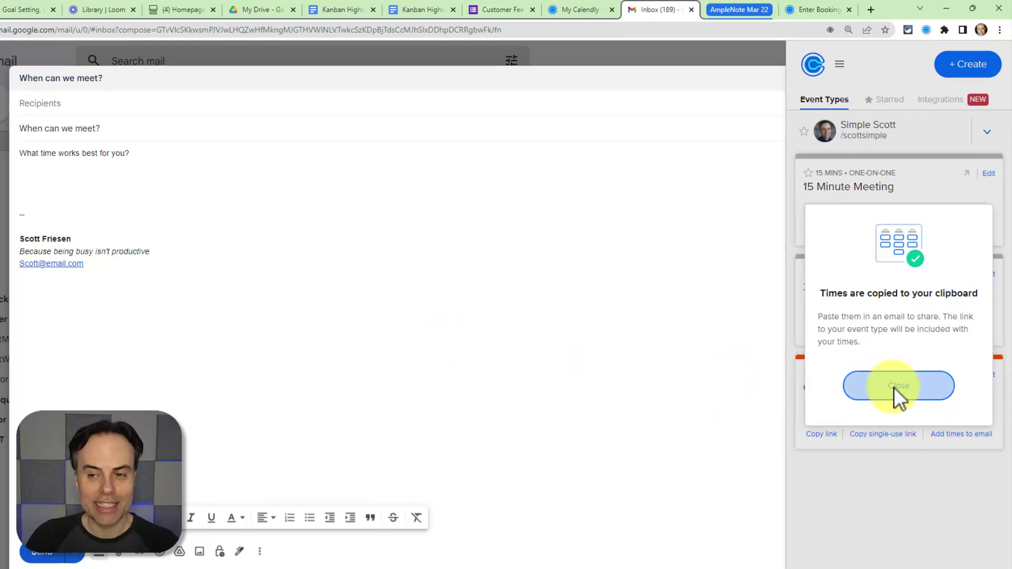
Step: Paste the copied Mar 20 and Mar 22 times below the question in the email body
{"action": "left_click", "coordinate": [44, 173]}
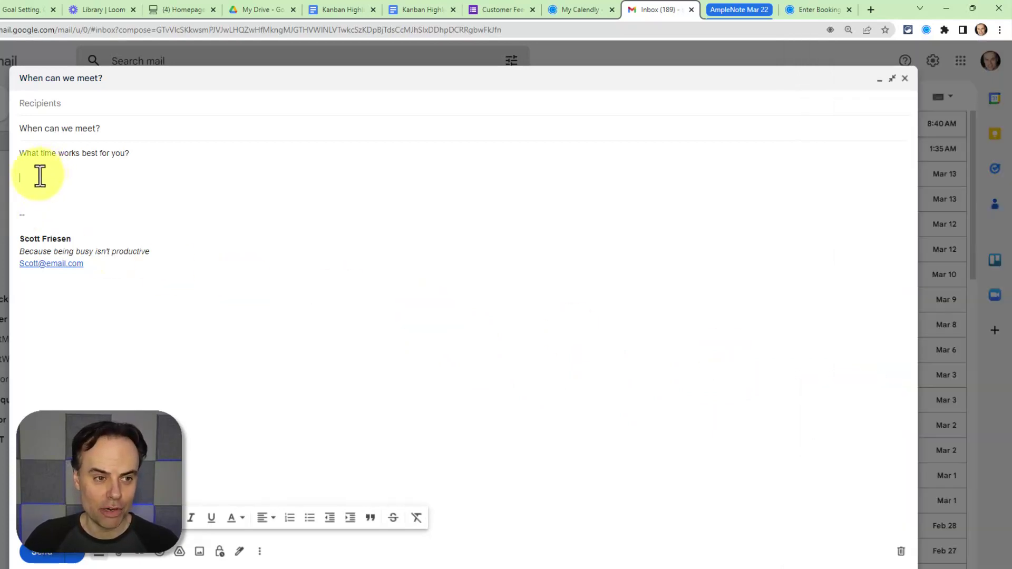
{"action": "key", "text": "ctrl+v"}
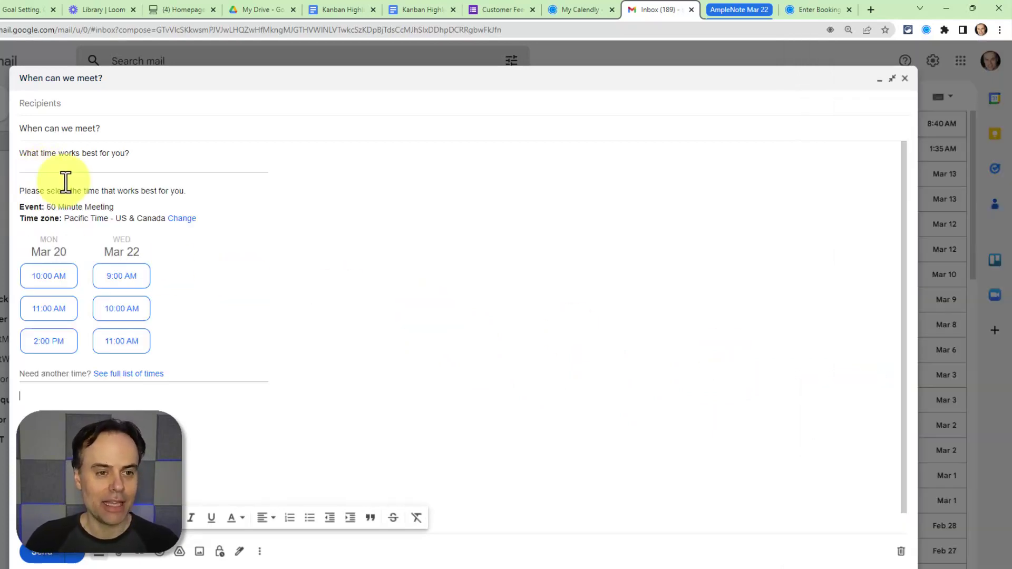